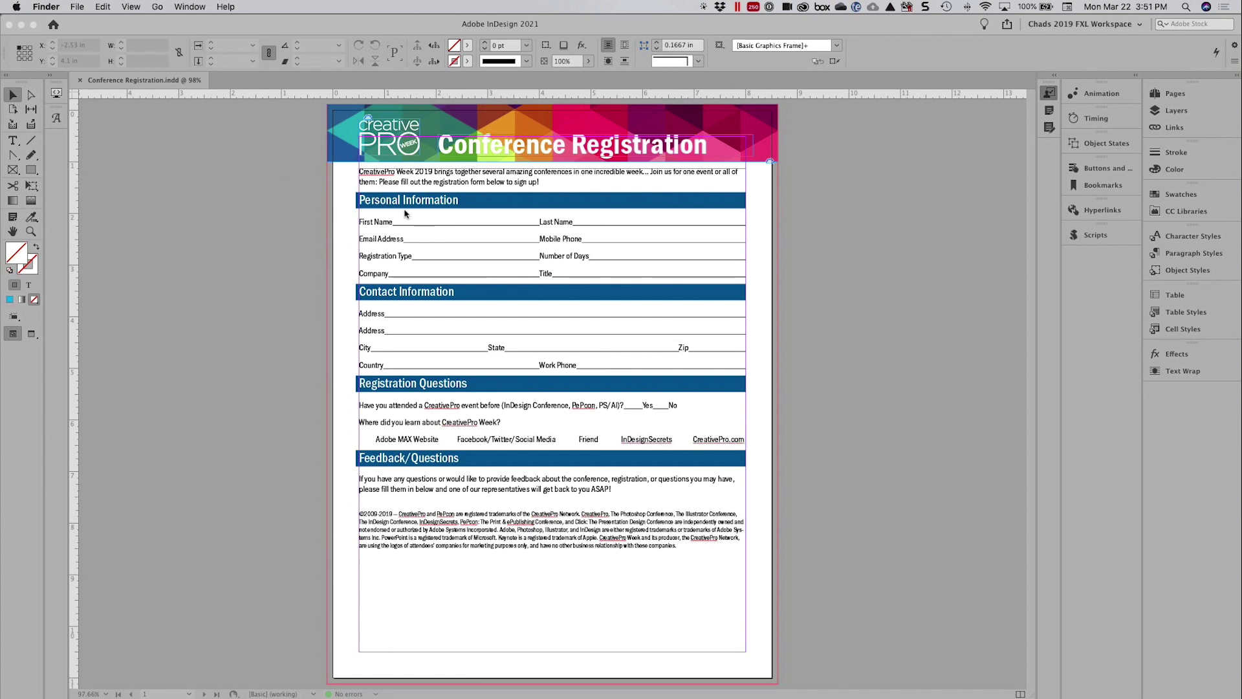
Zoom into the Personal Information fields and collapse the Assignments panel
click(299, 206)
drag(388, 209, 601, 324)
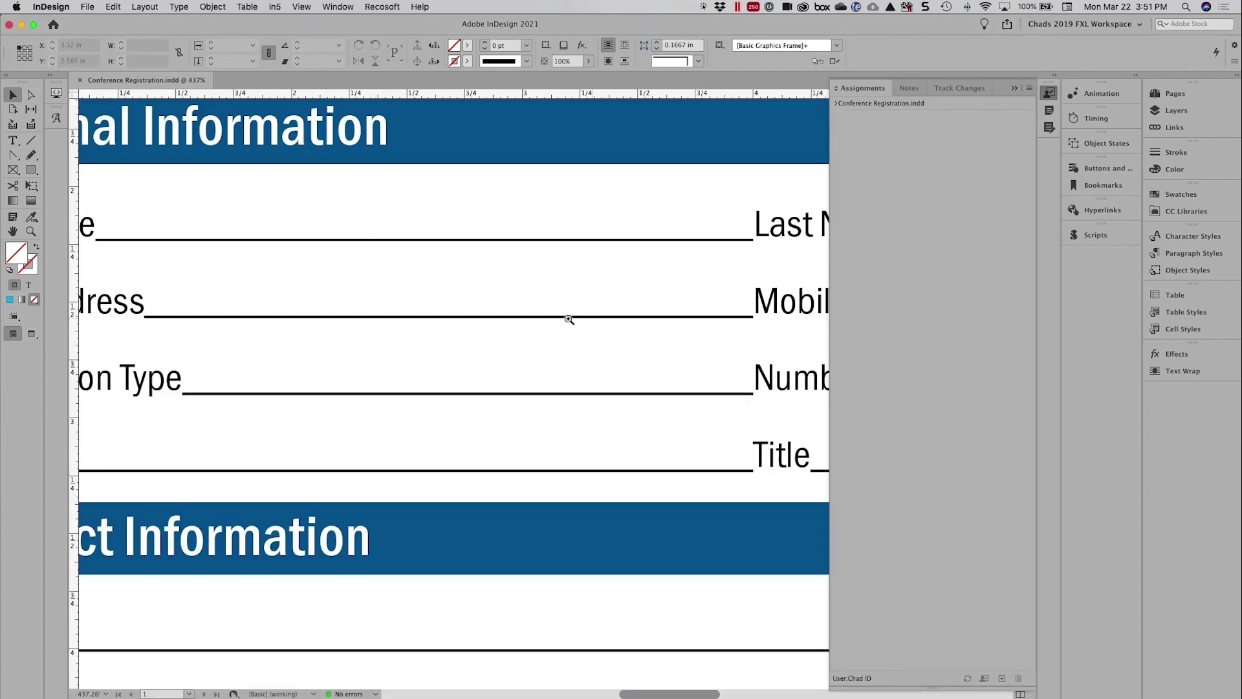
scroll(548, 367, up, 3)
scroll(548, 368, left, 3)
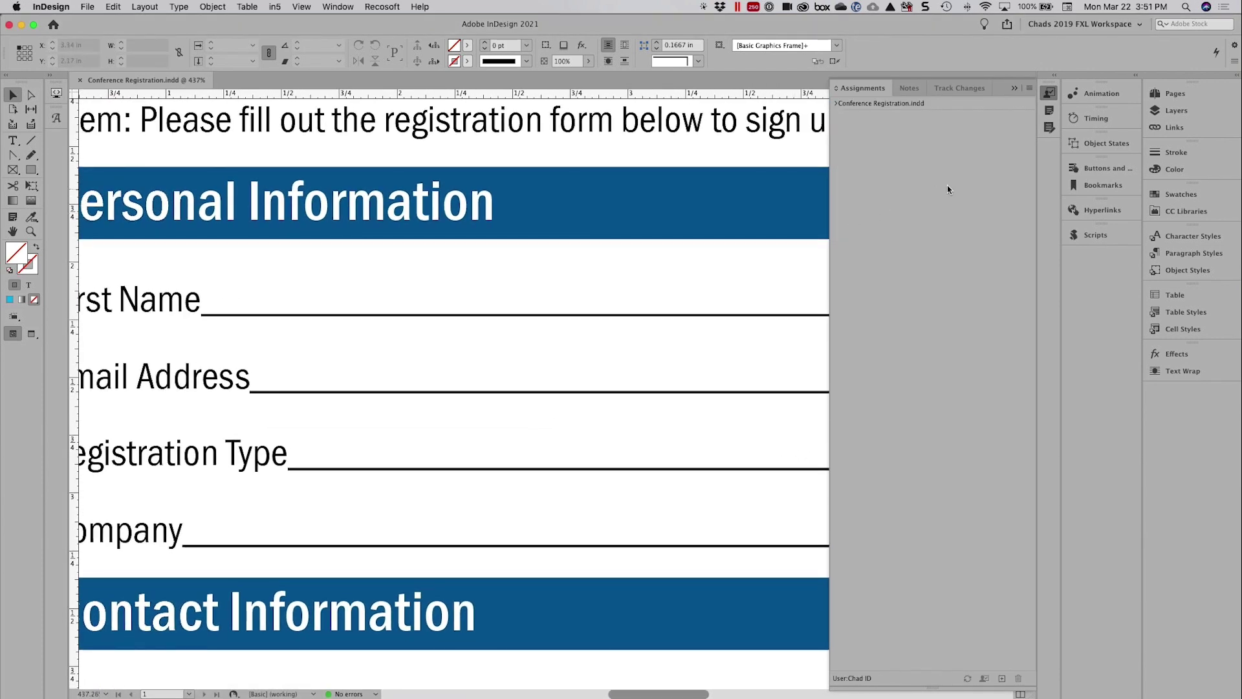
click(1050, 93)
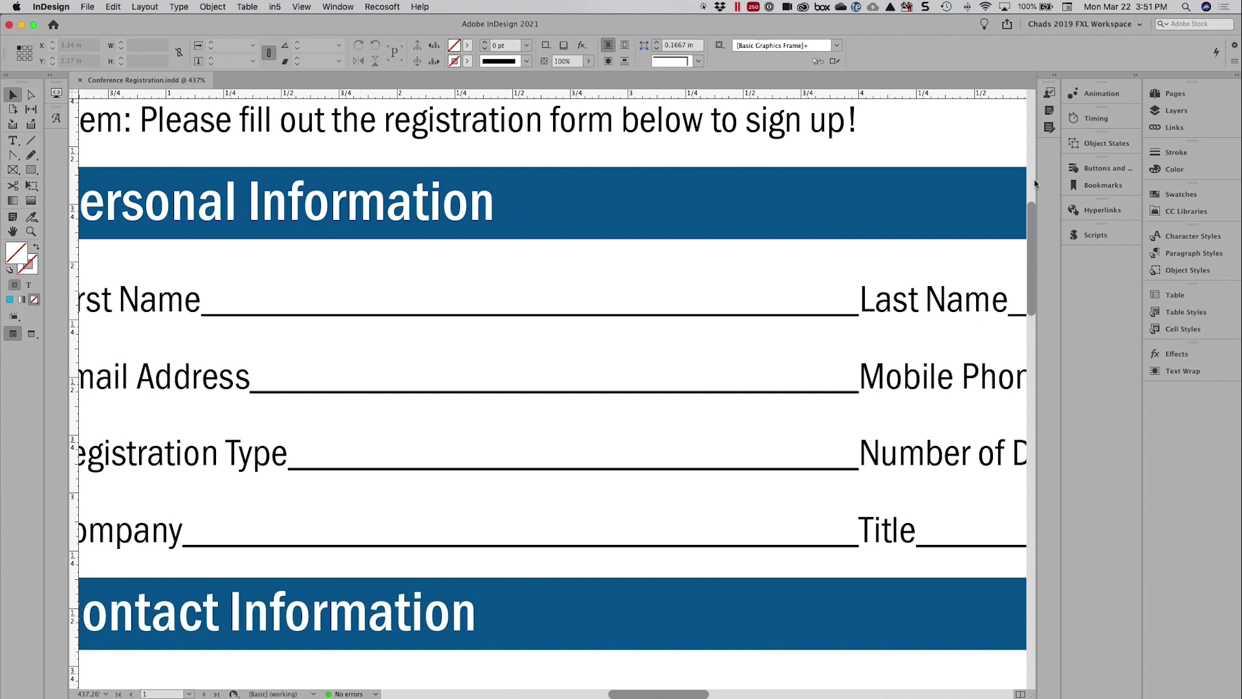
Draw a 2.8438 in × 0.27 in empty rectangle frame over the First Name underline
click(32, 173)
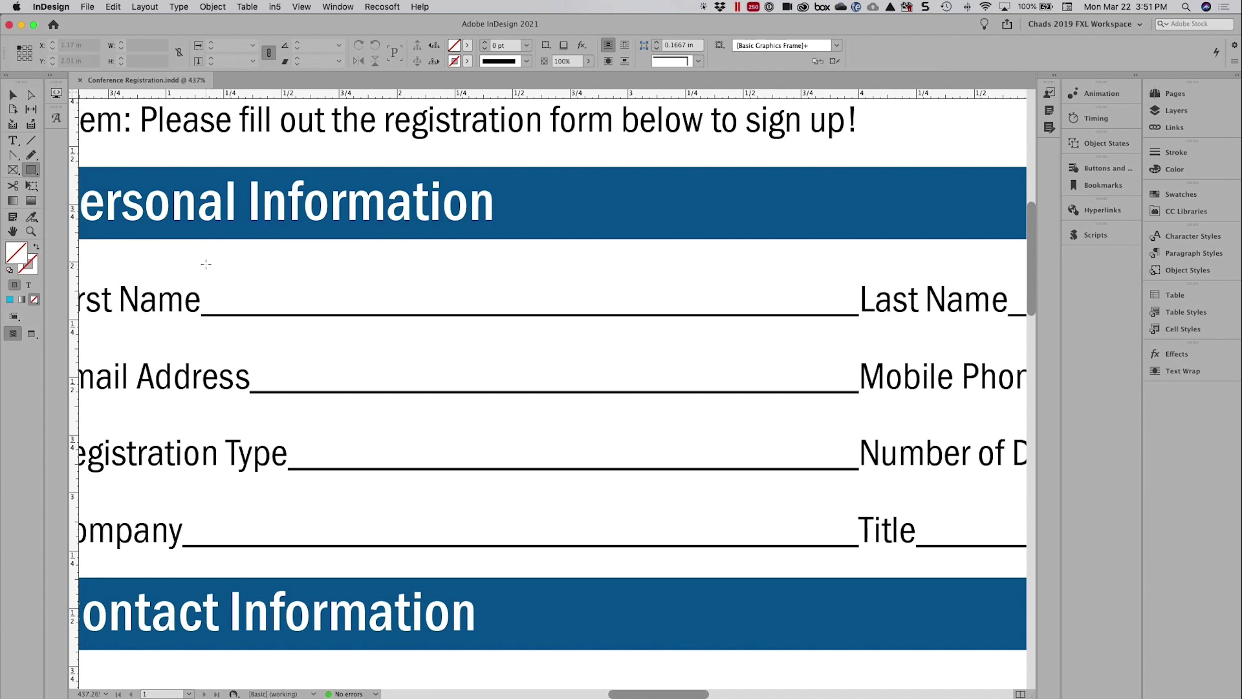
mouse_move(203, 265)
mouse_down()
mouse_move(341, 324)
mouse_move(859, 328)
mouse_up()
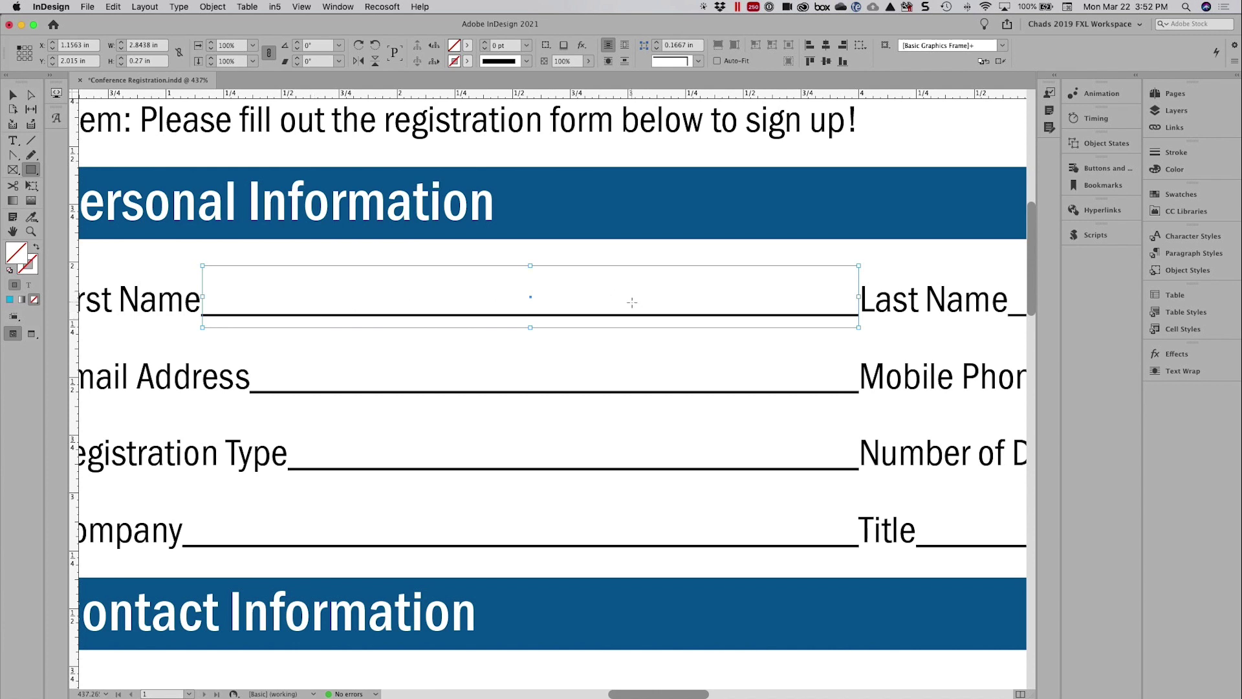
scroll(632, 301, down, 1)
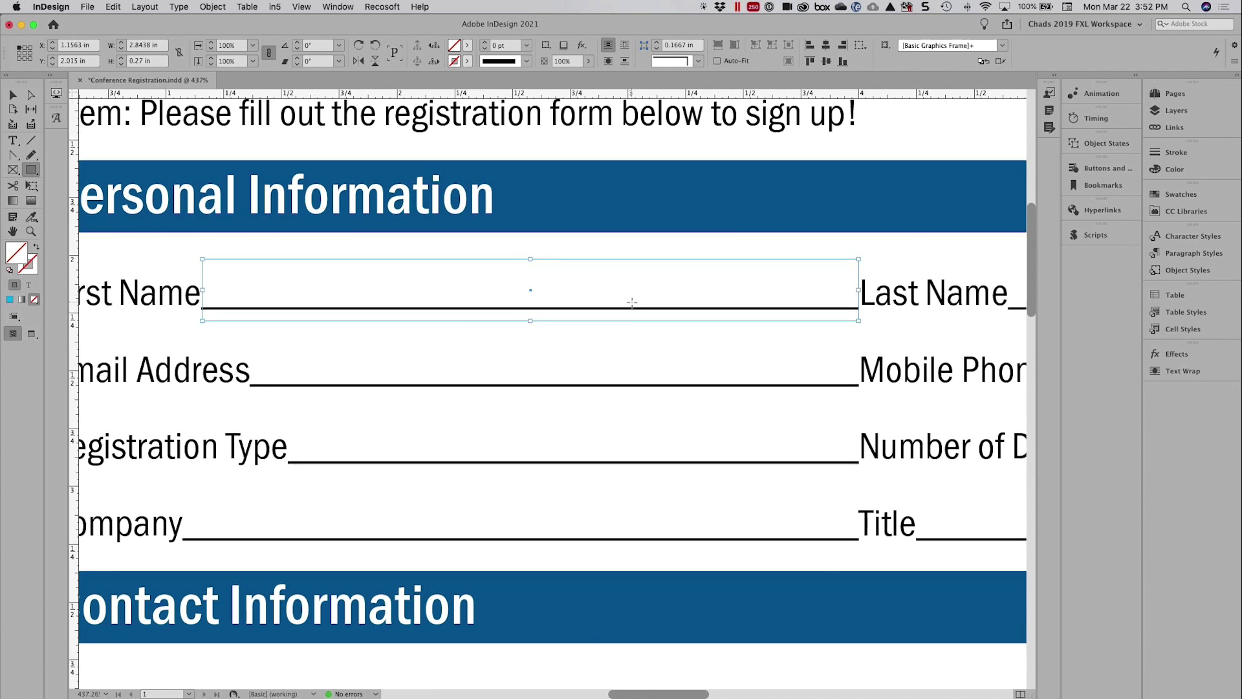
In Buttons and Forms, make the frame a Text Field named 'First Name'
click(1106, 168)
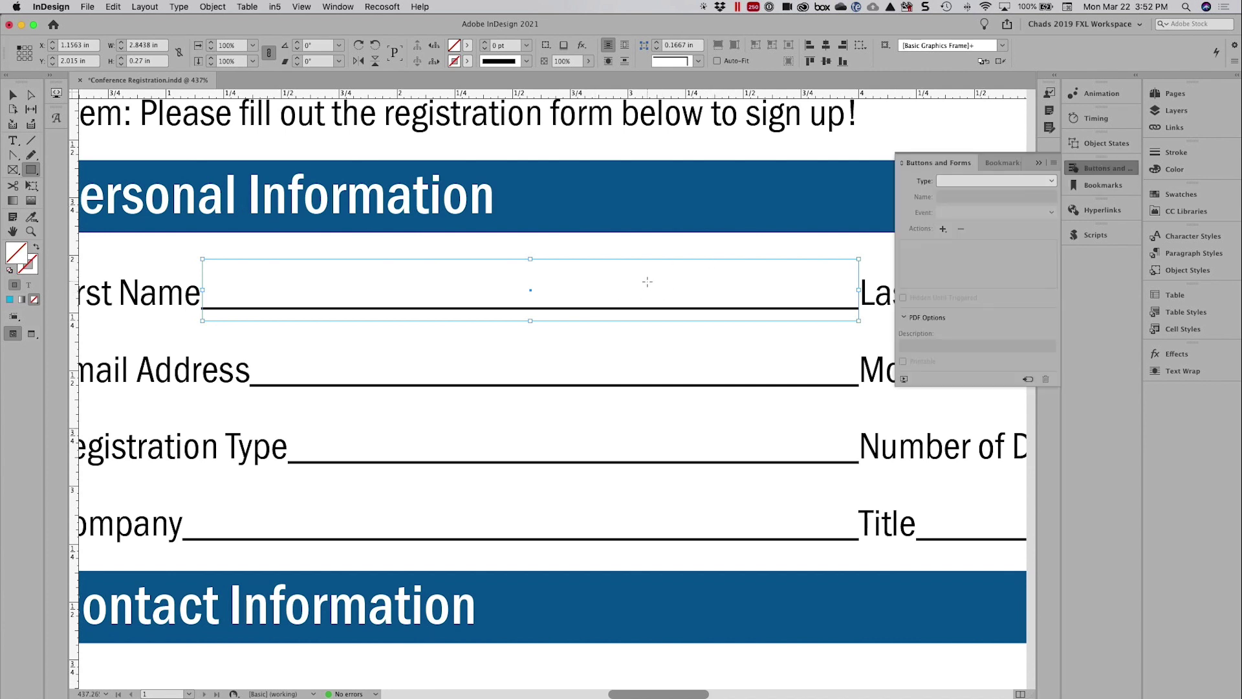
click(975, 183)
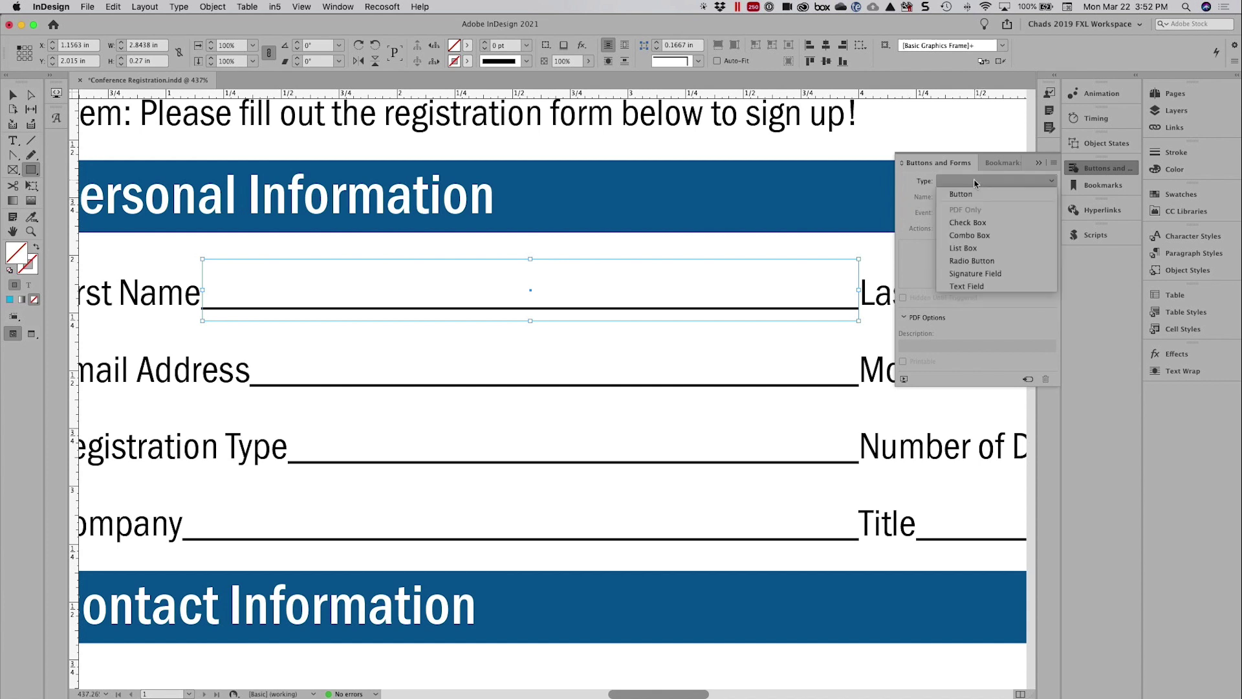
click(968, 287)
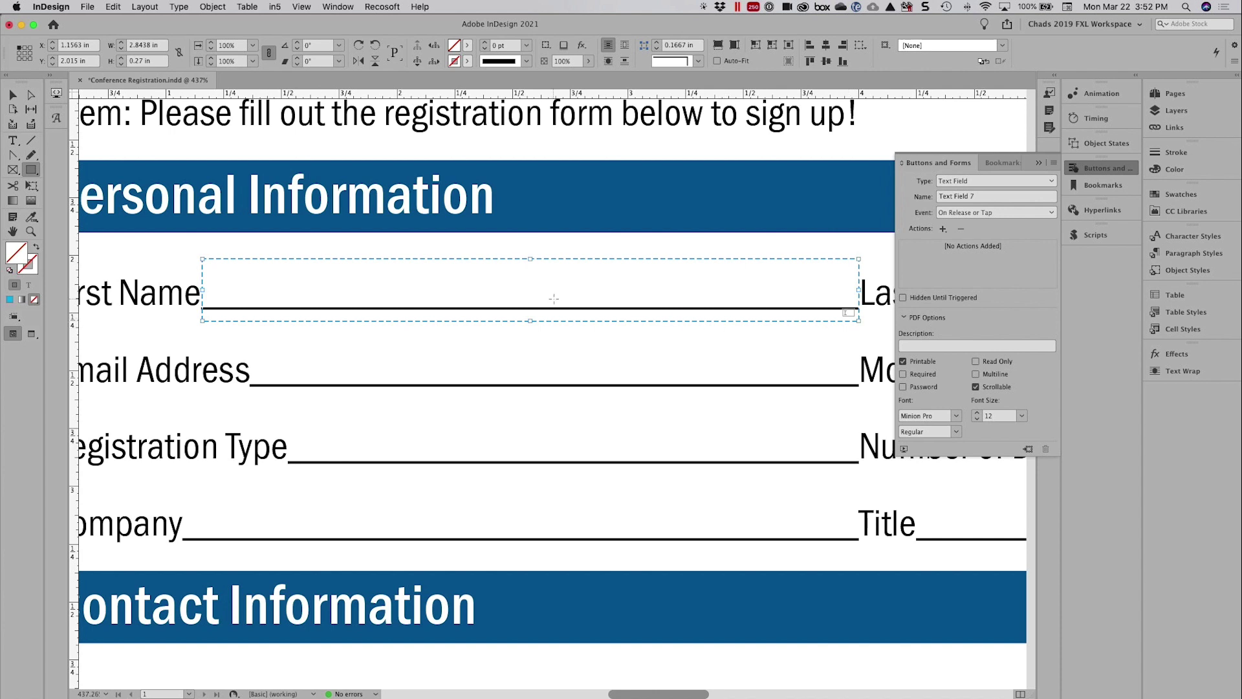
click(984, 196)
text(First Name)
key(Tab)
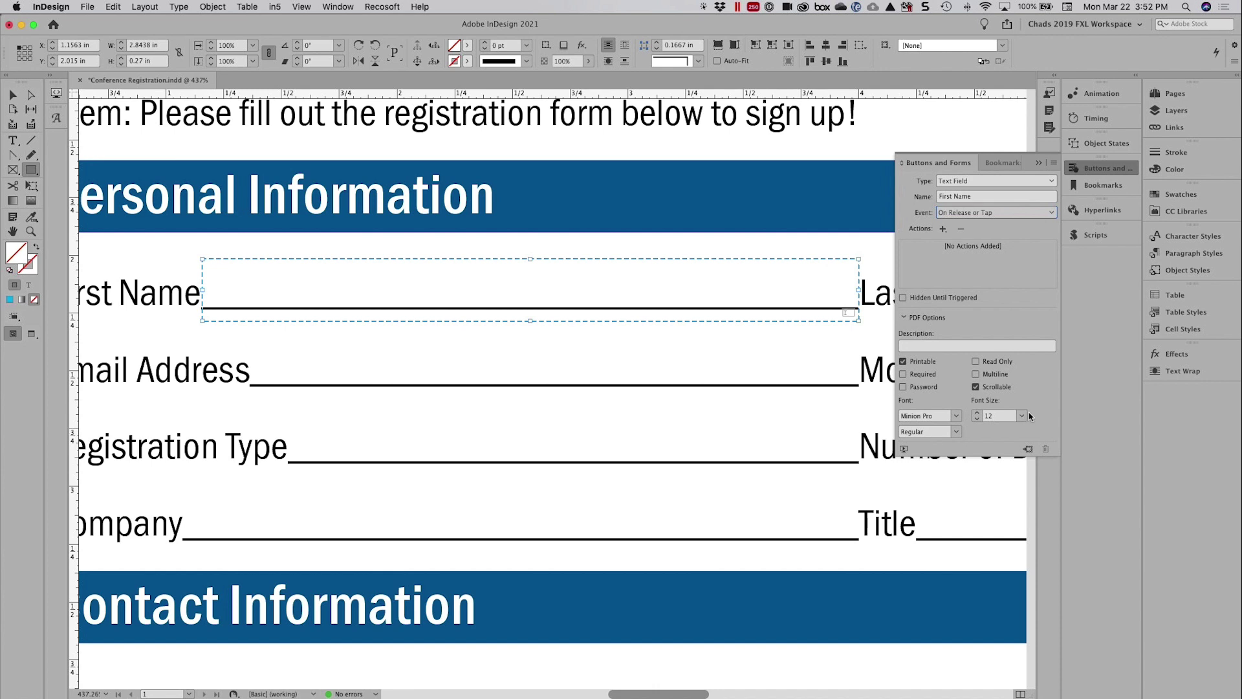
Set the field's font to Kulturista Bold at 12 pt
click(931, 415)
text(Kulturista)
key(Return)
scroll(404, 388, right, 3)
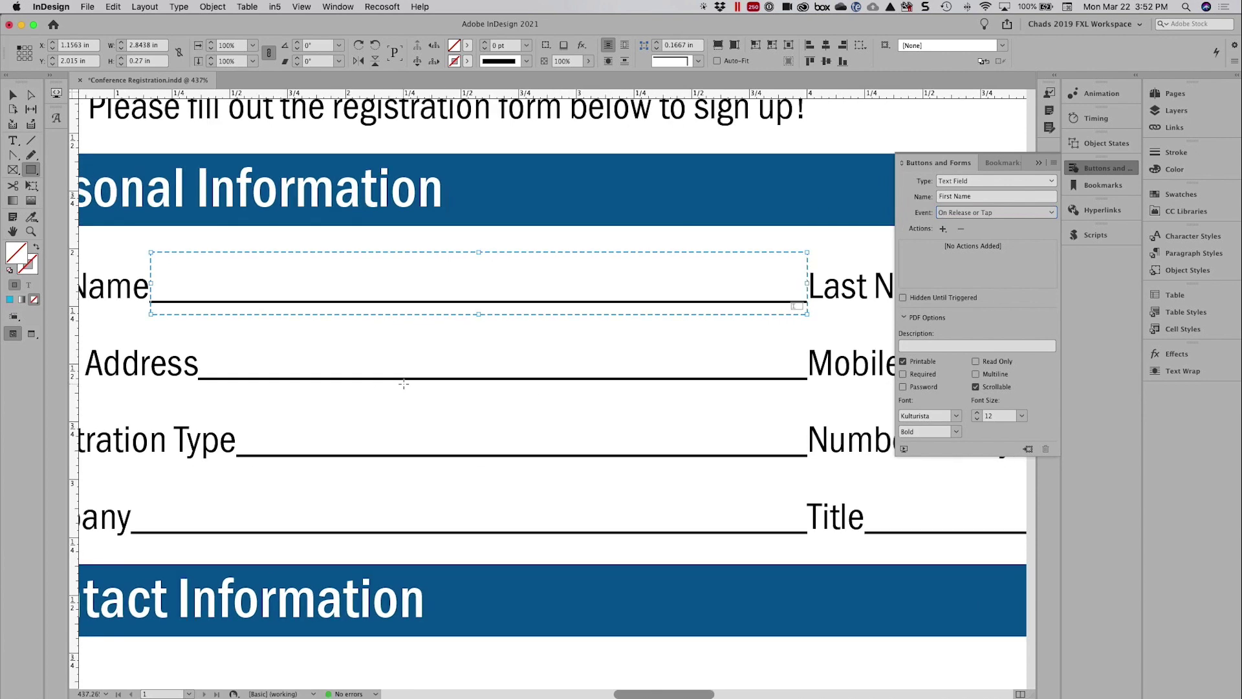
key(super+0)
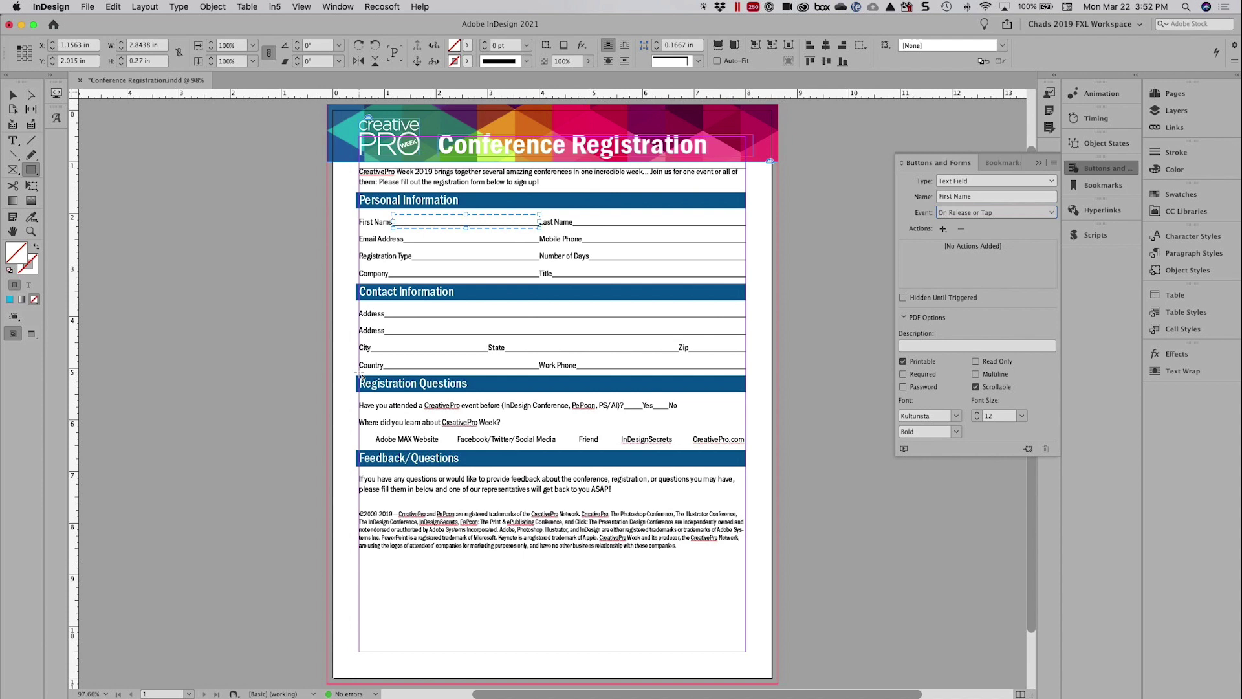
key(t)
click(545, 182)
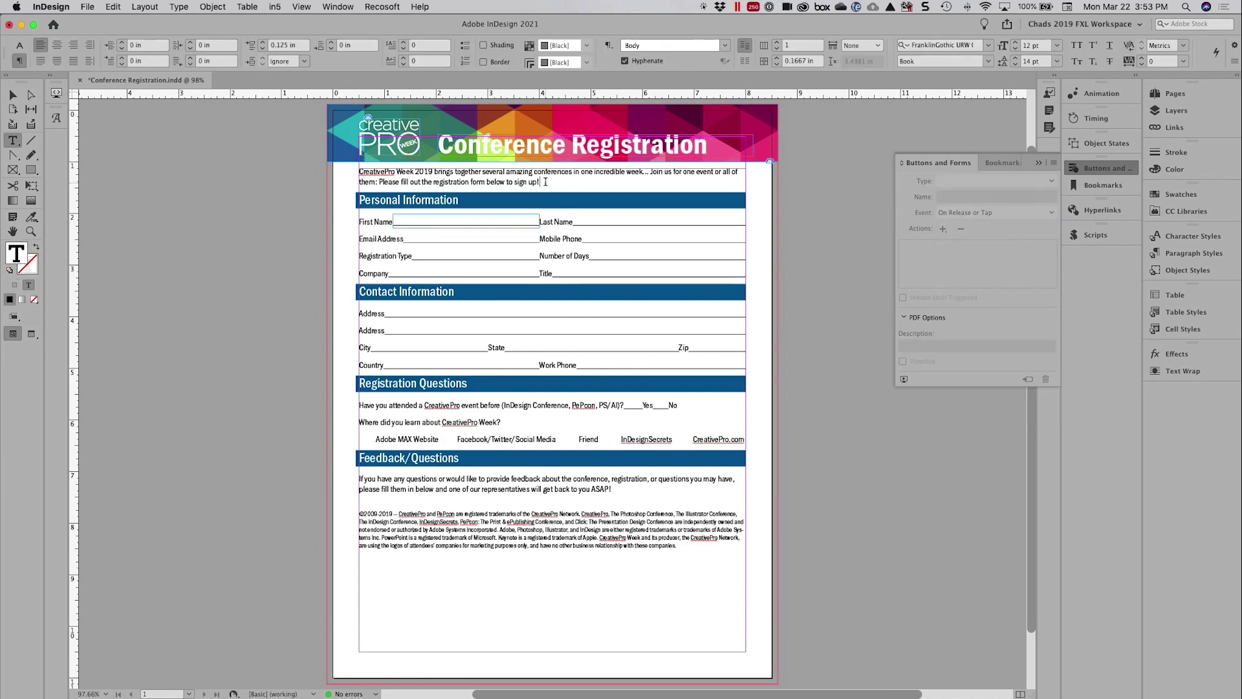
key(Return)
key(Return)
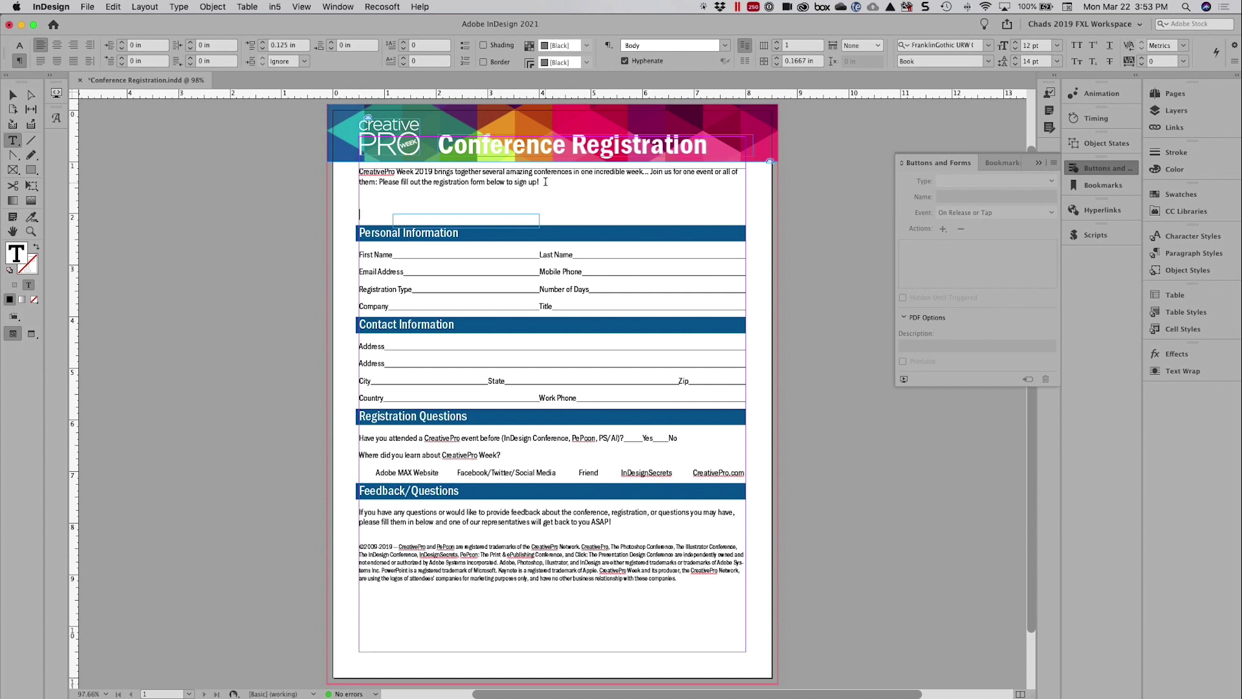
key(BackSpace)
key(BackSpace)
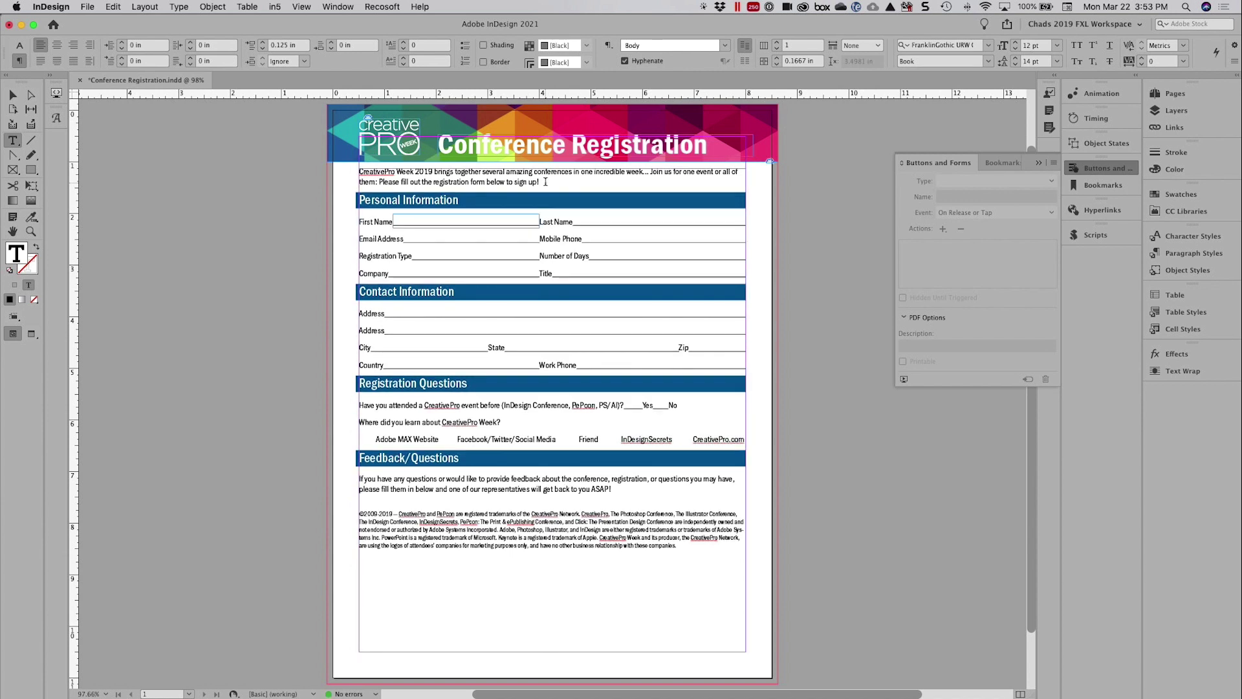
click(12, 94)
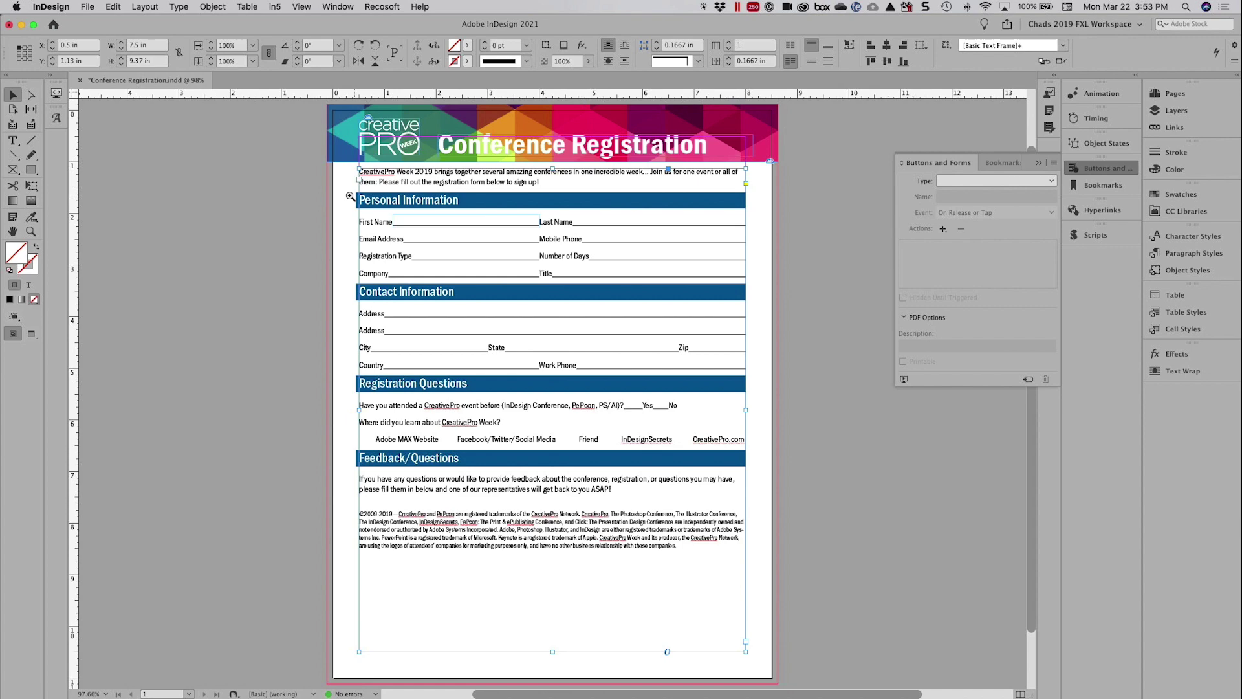
drag(361, 210, 617, 277)
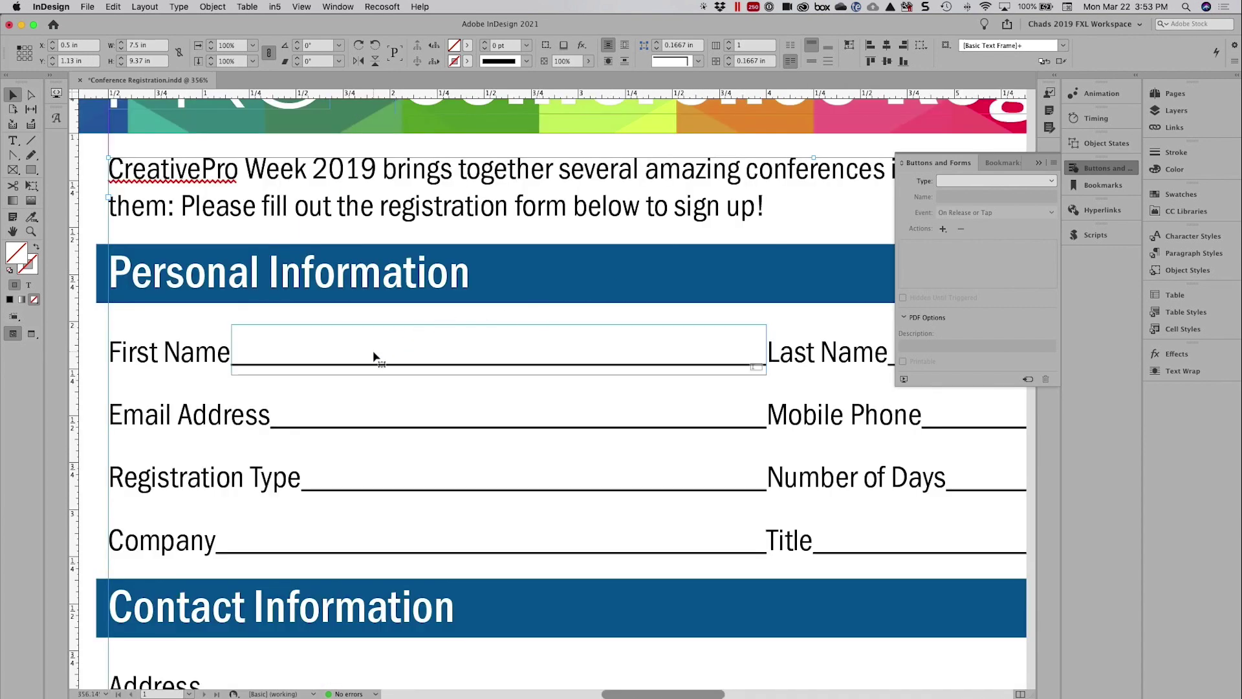
Select the First Name field and show anchored object threads via View > Extras
click(386, 331)
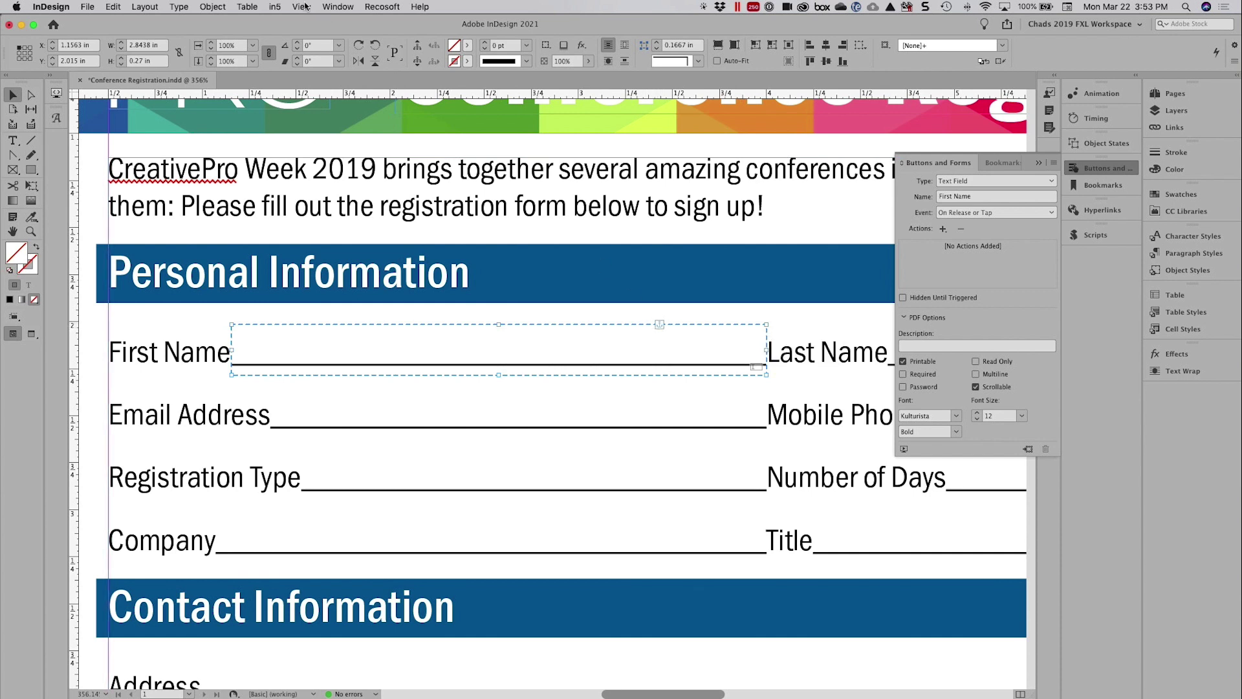
click(300, 6)
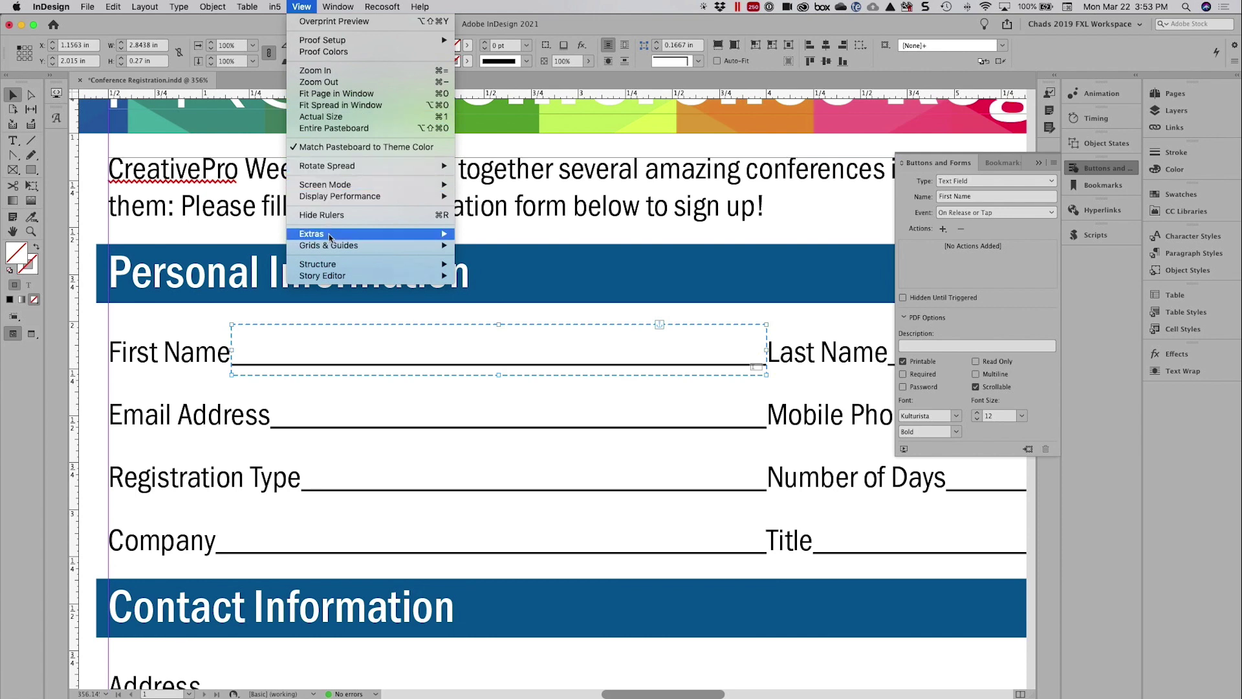
mouse_move(330, 237)
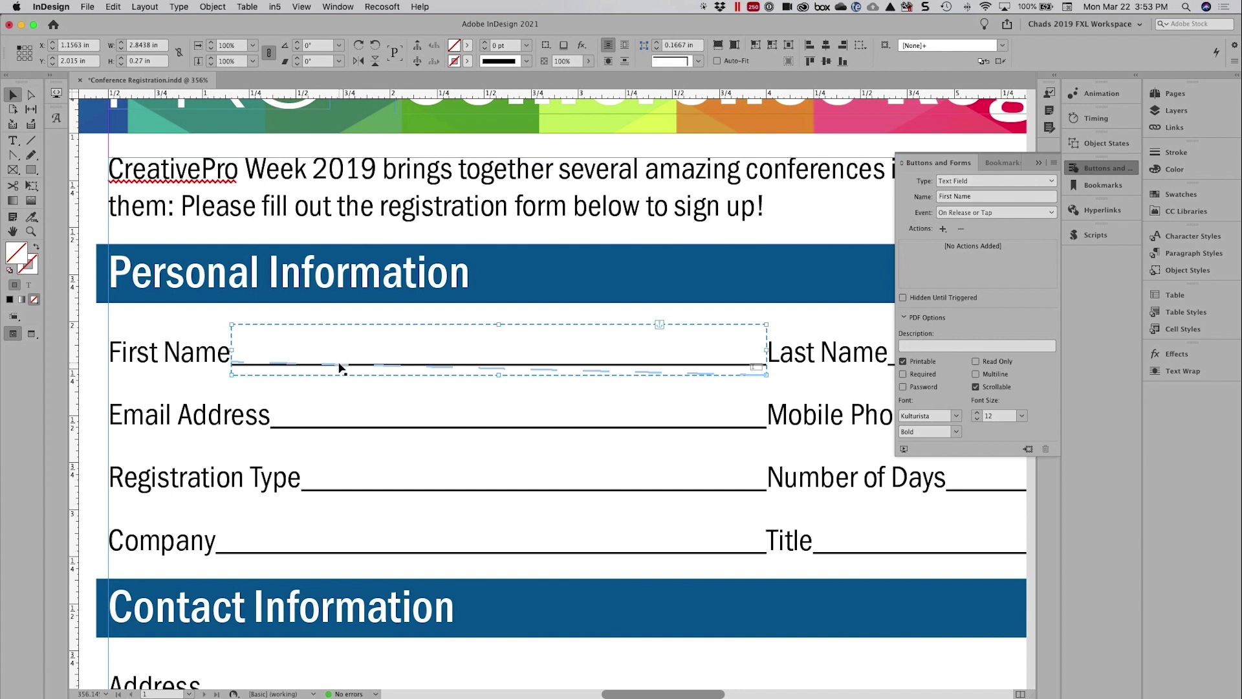
In Anchored Object Options, choose the bottom-right reference point and turn on Preview
alt+click(659, 325)
drag(622, 201, 314, 188)
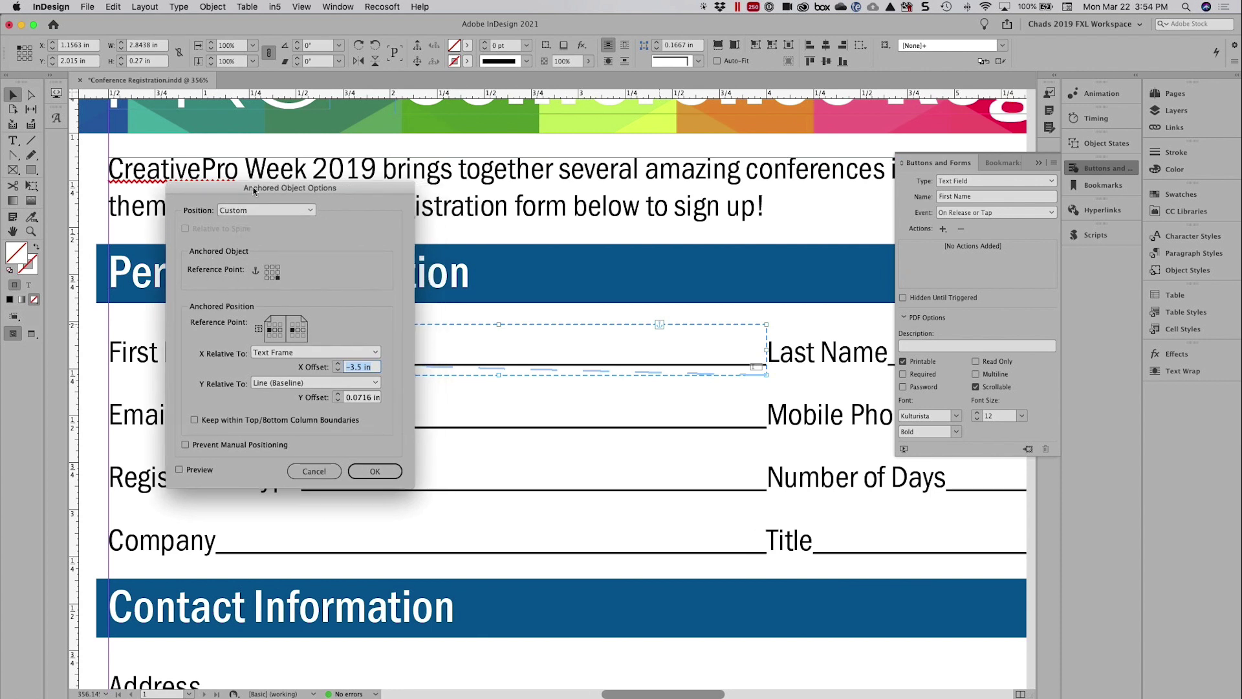
drag(273, 190, 878, 218)
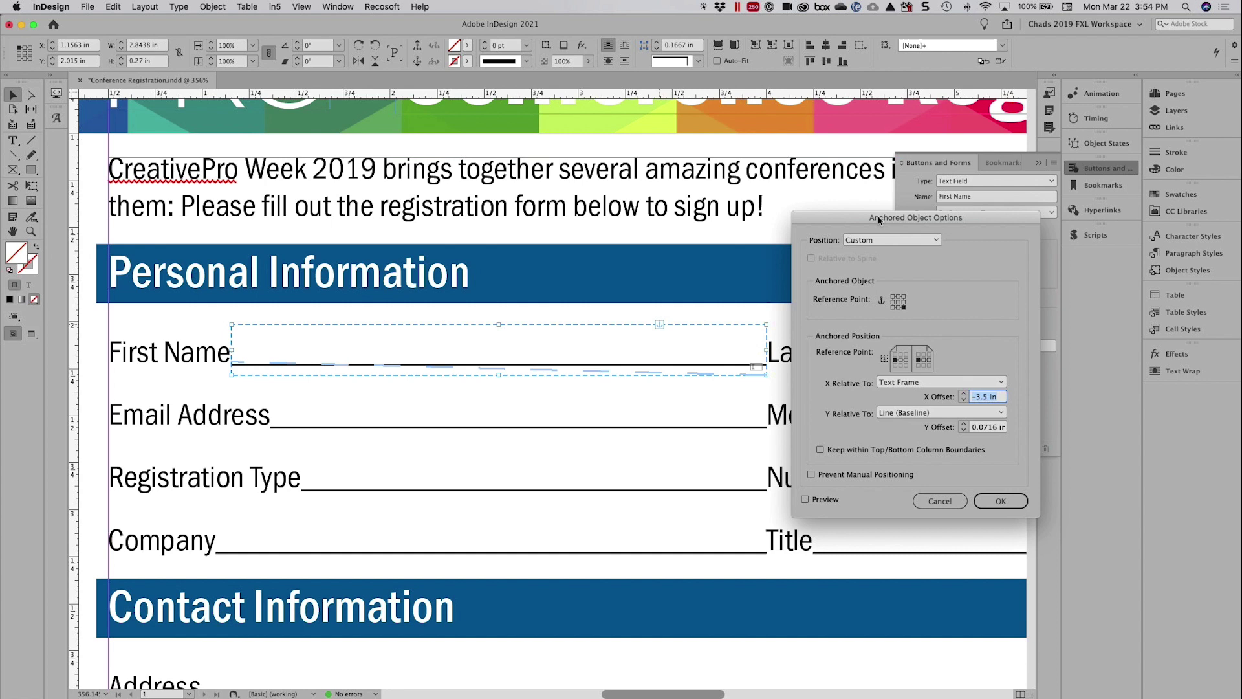
click(904, 310)
click(804, 499)
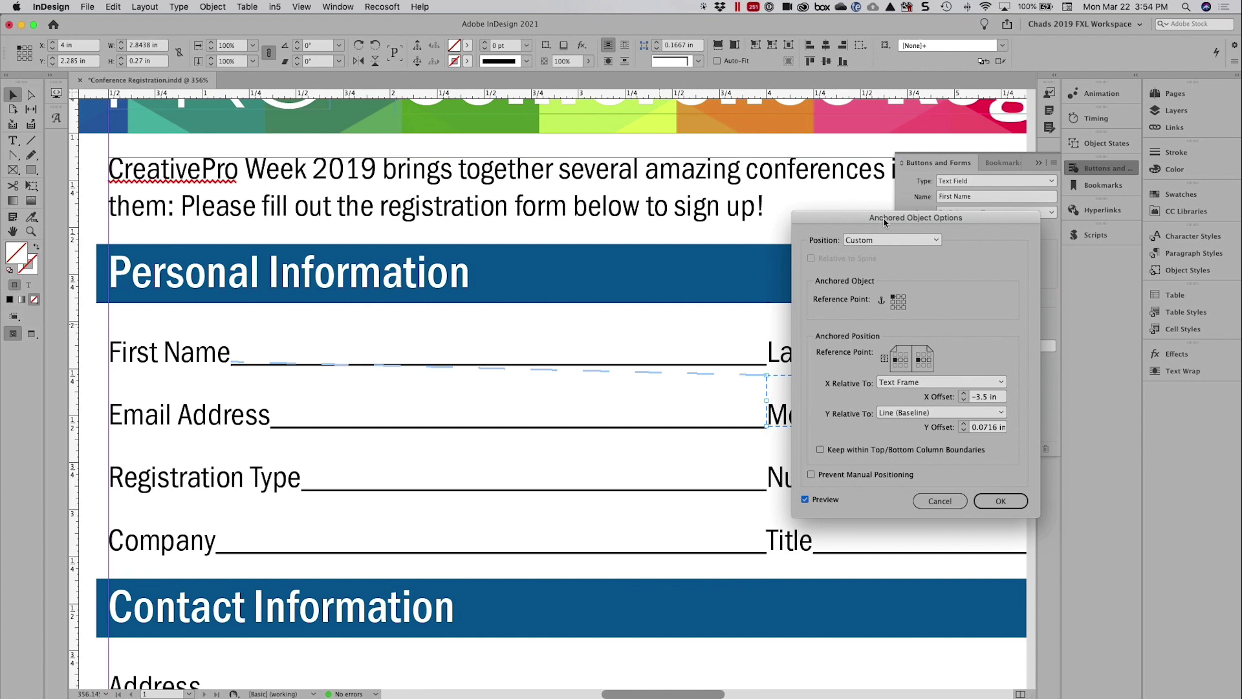
drag(881, 221, 988, 141)
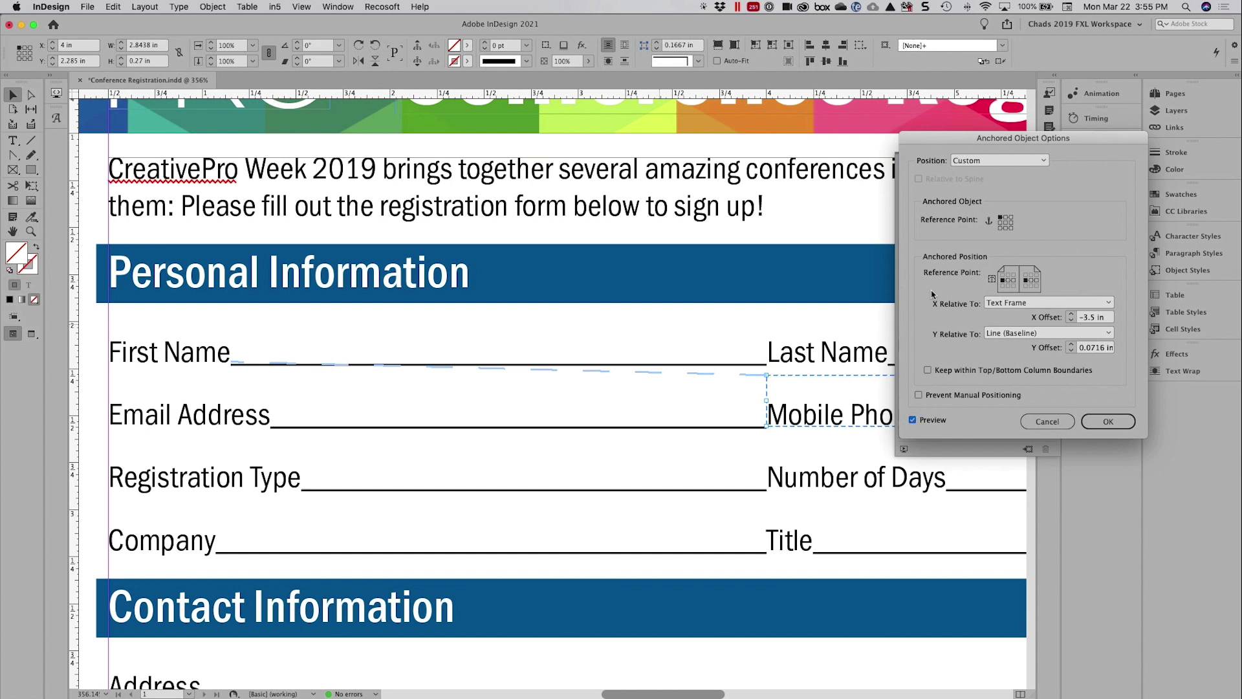
Measure the X position from the Anchor Marker with a 0 in X Offset
click(1010, 304)
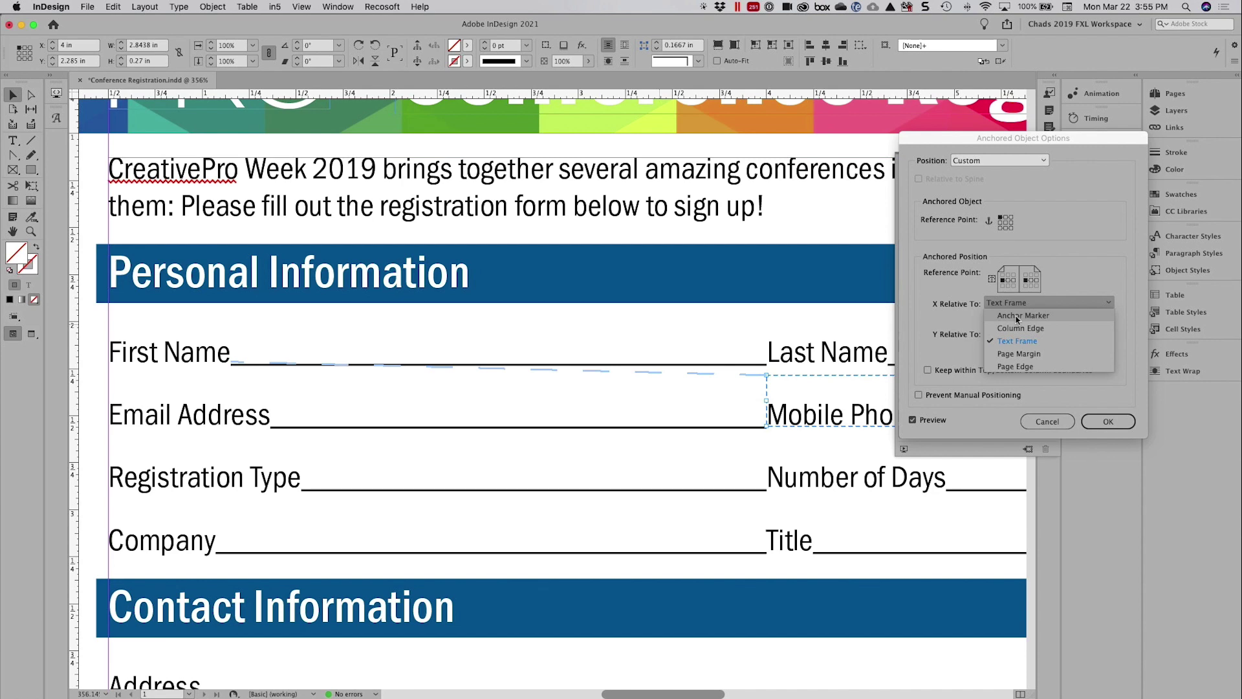
click(1017, 317)
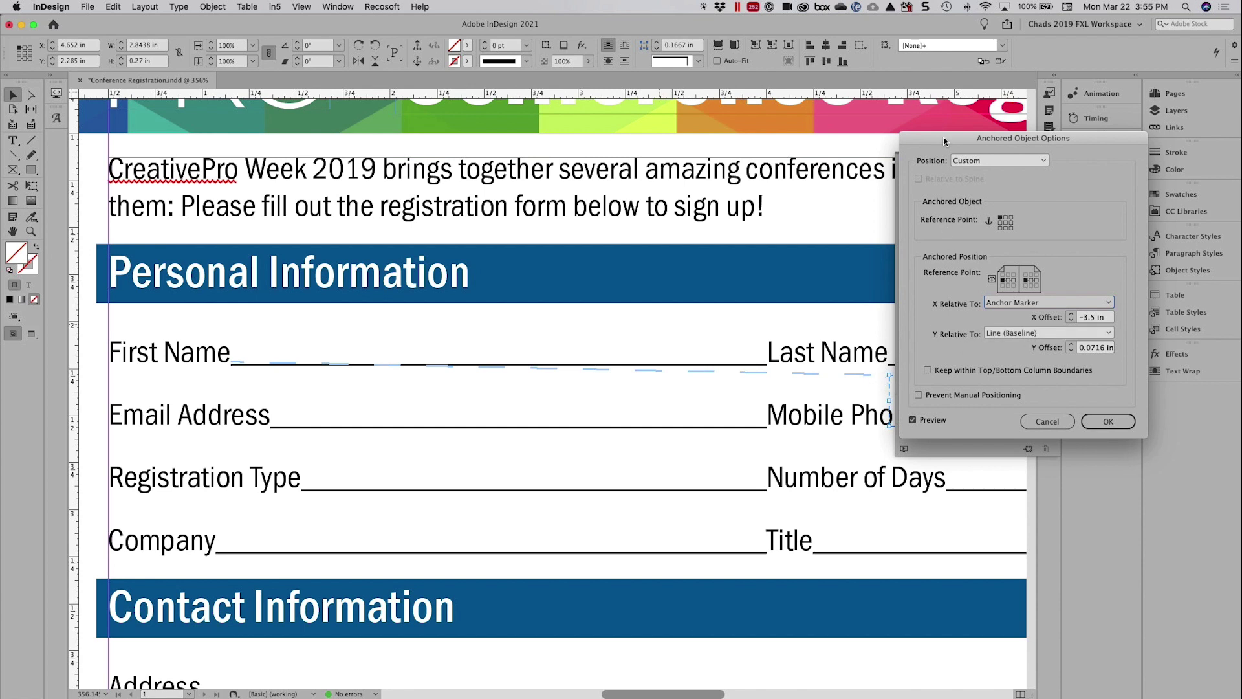
mouse_move(944, 141)
mouse_down()
mouse_move(956, 158)
mouse_move(938, 159)
mouse_up()
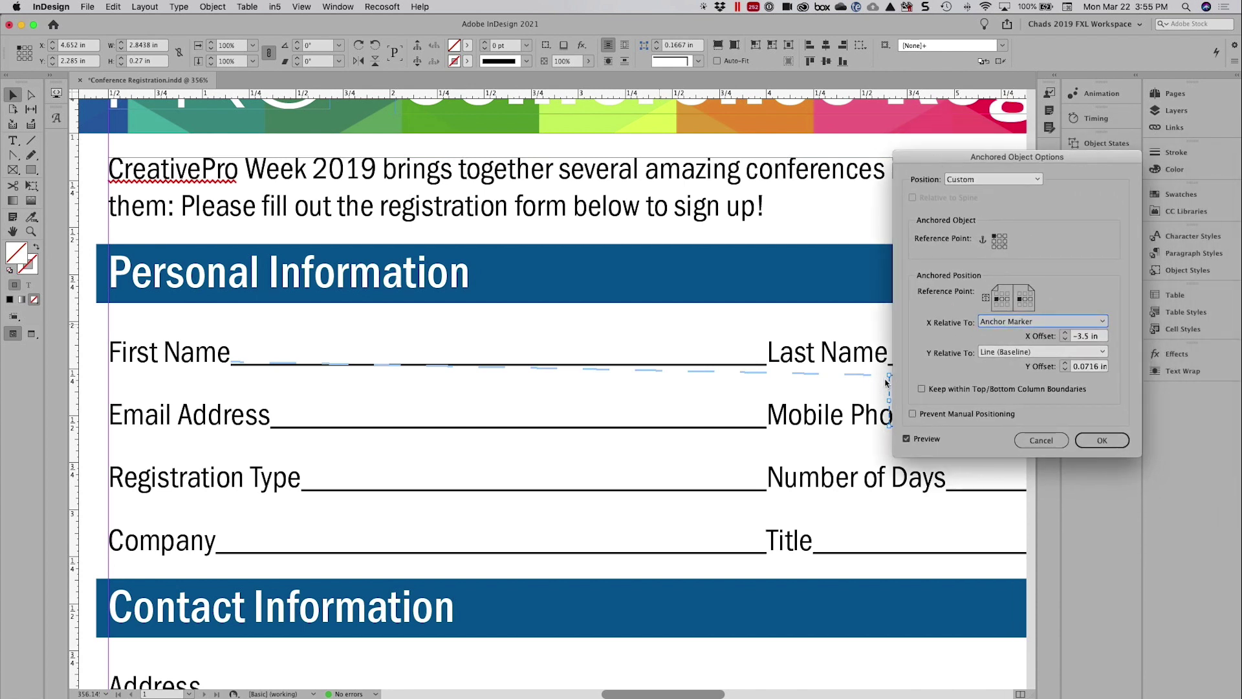
click(1090, 336)
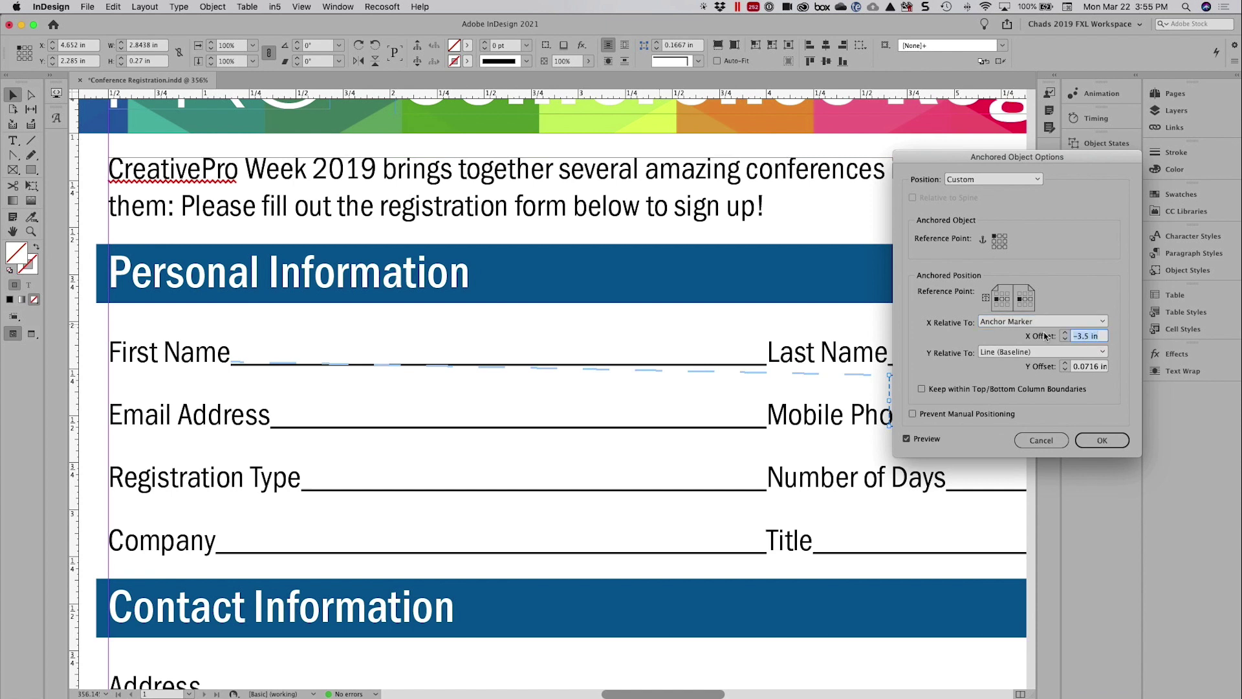
text(0)
key(Tab)
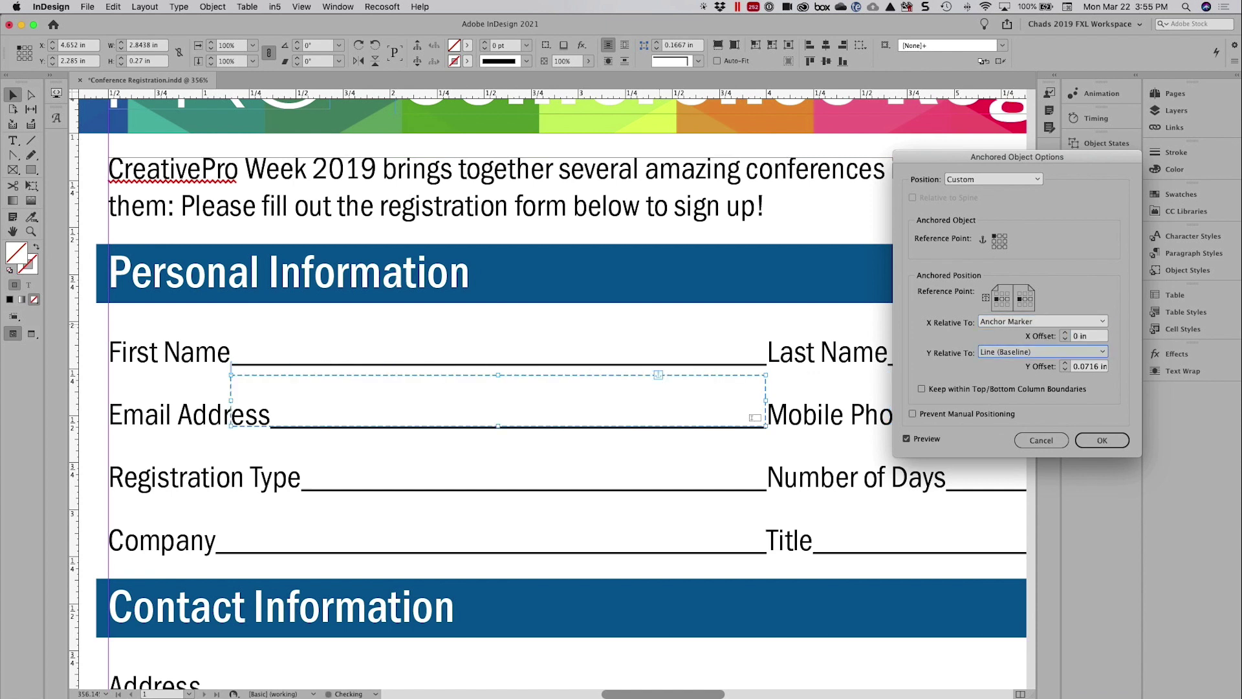
Set the Y Offset to −0.1875 in so the field rests on its line, and confirm
key(Tab)
text(0)
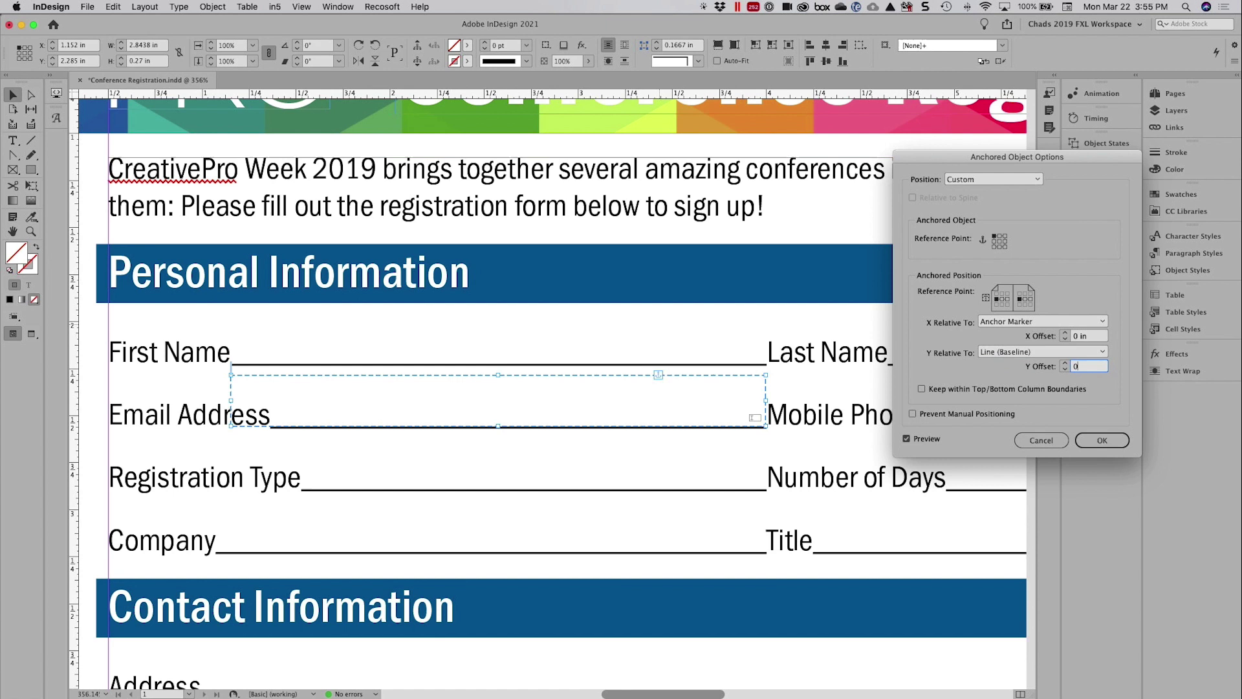
key(Tab)
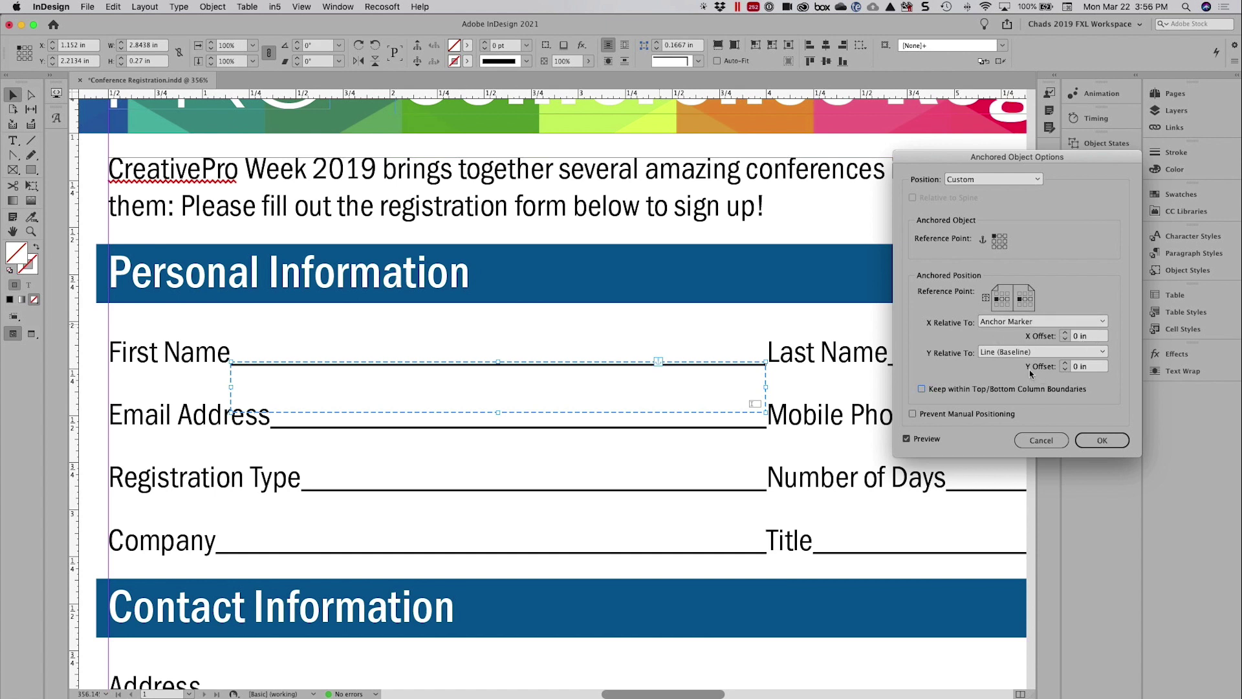
click(1055, 368)
key(Down)
key(Down)
key(Down)
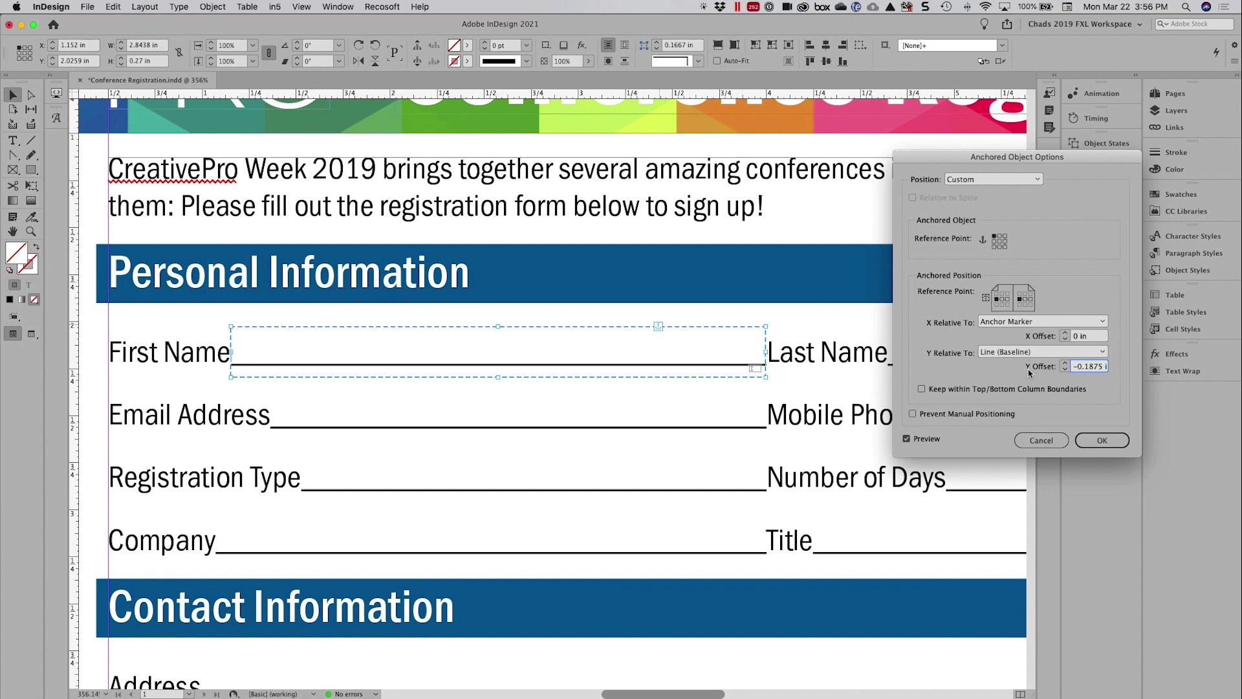
click(1099, 442)
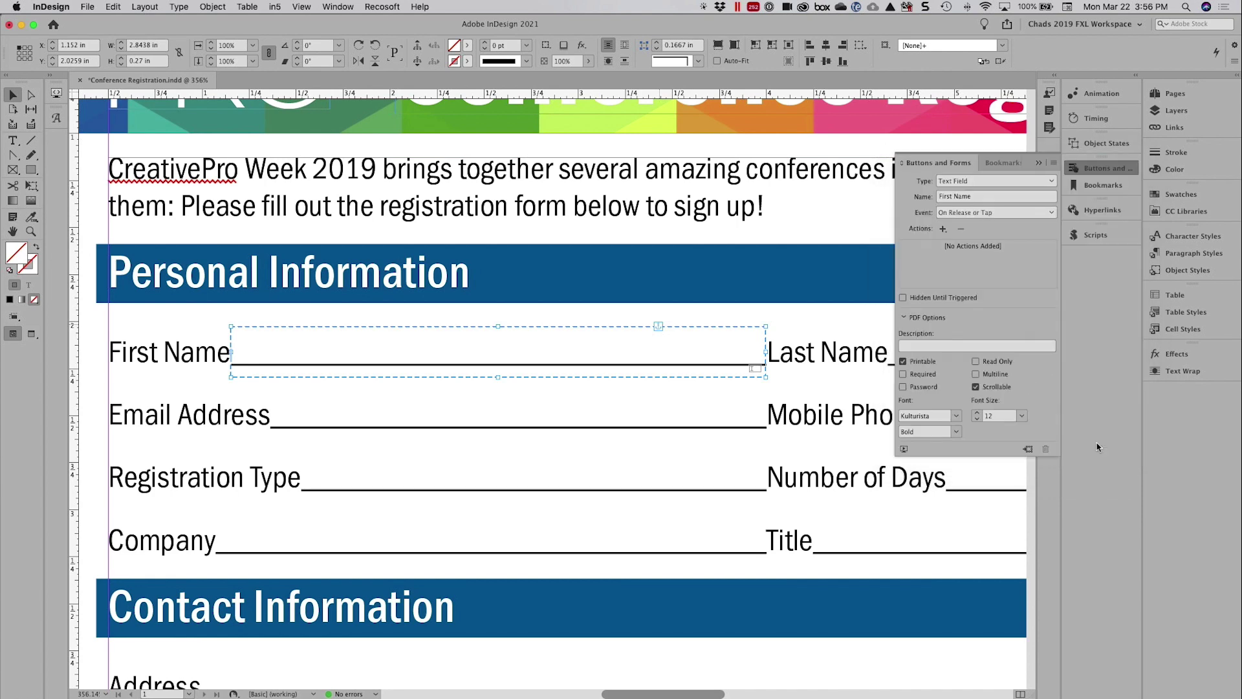
Create a new object style from the field, named 'Form Field'
click(1094, 167)
mouse_move(744, 275)
mouse_down()
mouse_move(622, 253)
mouse_move(735, 252)
mouse_up()
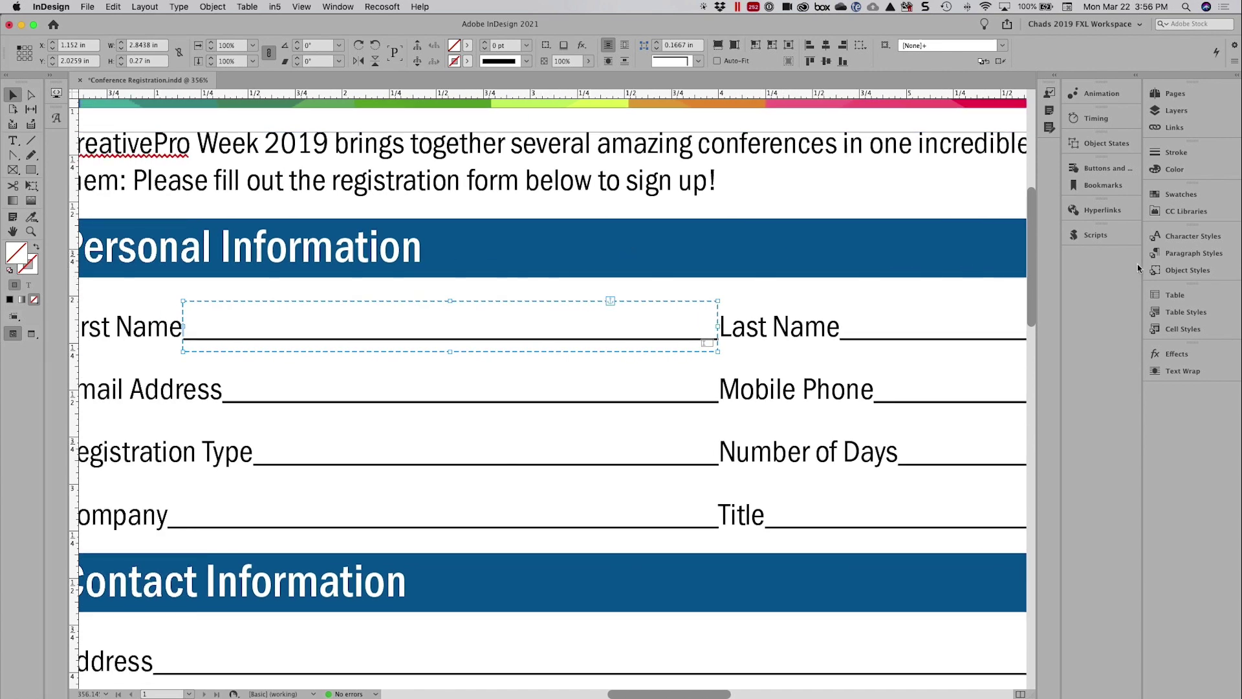
click(1197, 270)
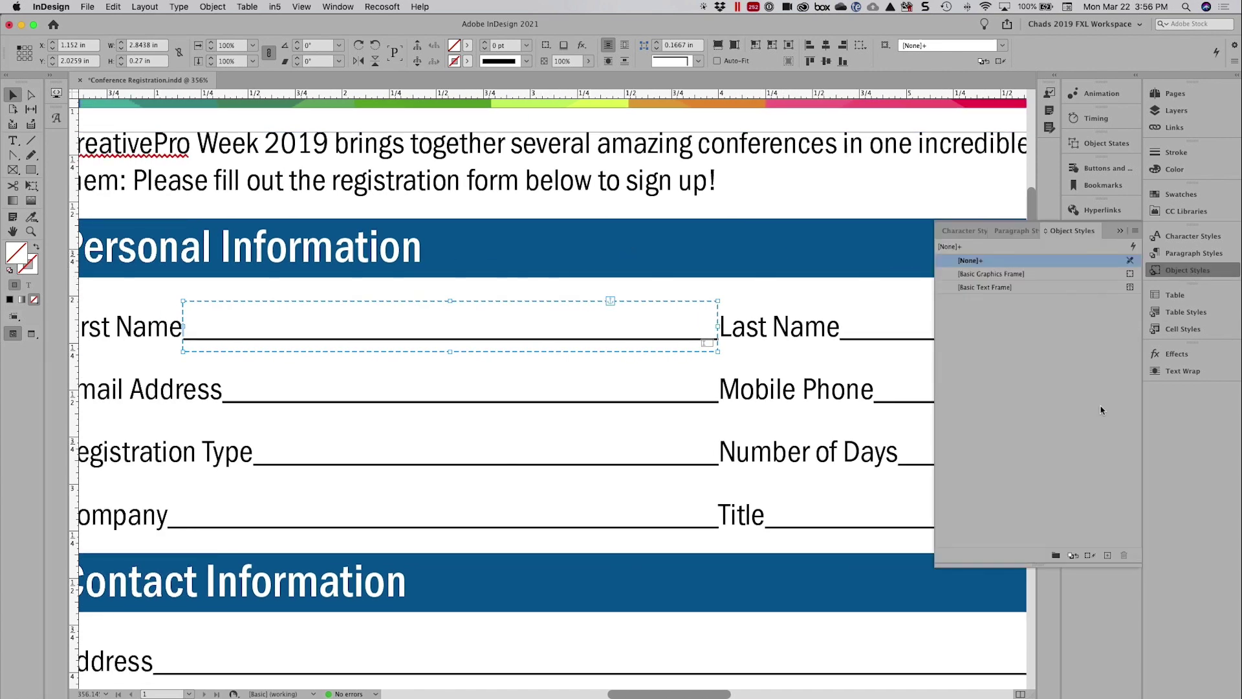
alt+click(1108, 555)
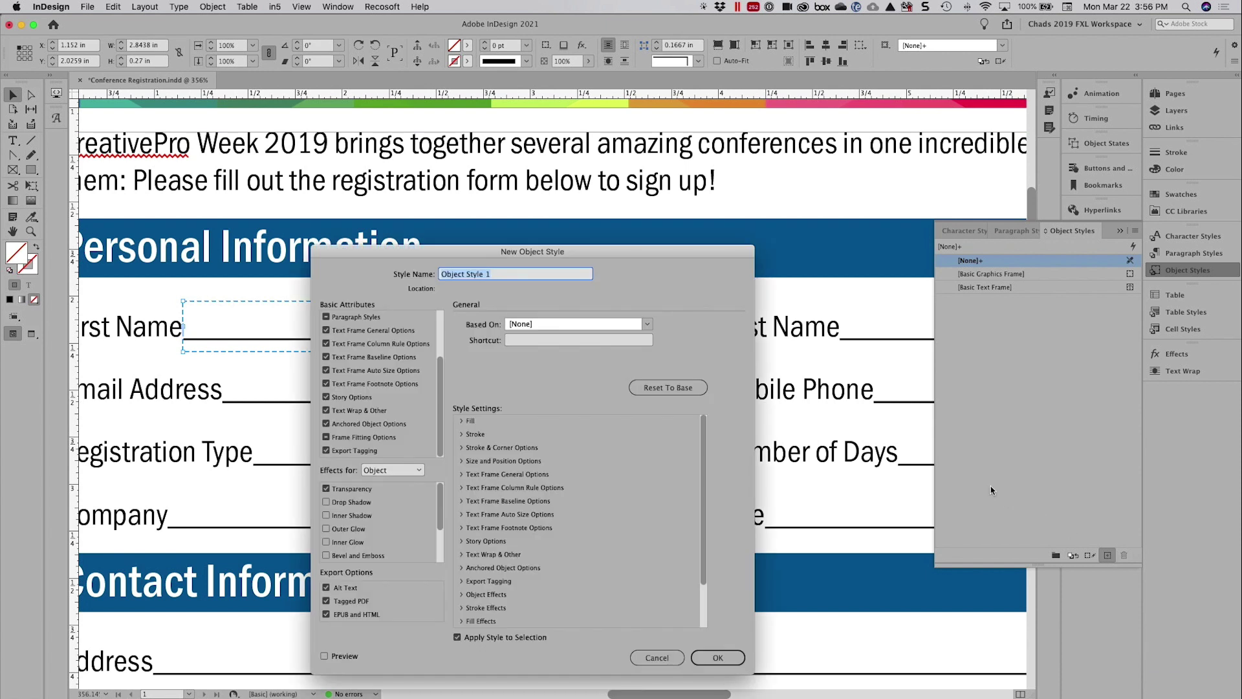
text(Form Field)
Set Fill, Stroke, Size and Position, Paragraph Styles, text frame, baseline and auto size options to ignore
scroll(442, 390, up, 2)
scroll(443, 380, up, 3)
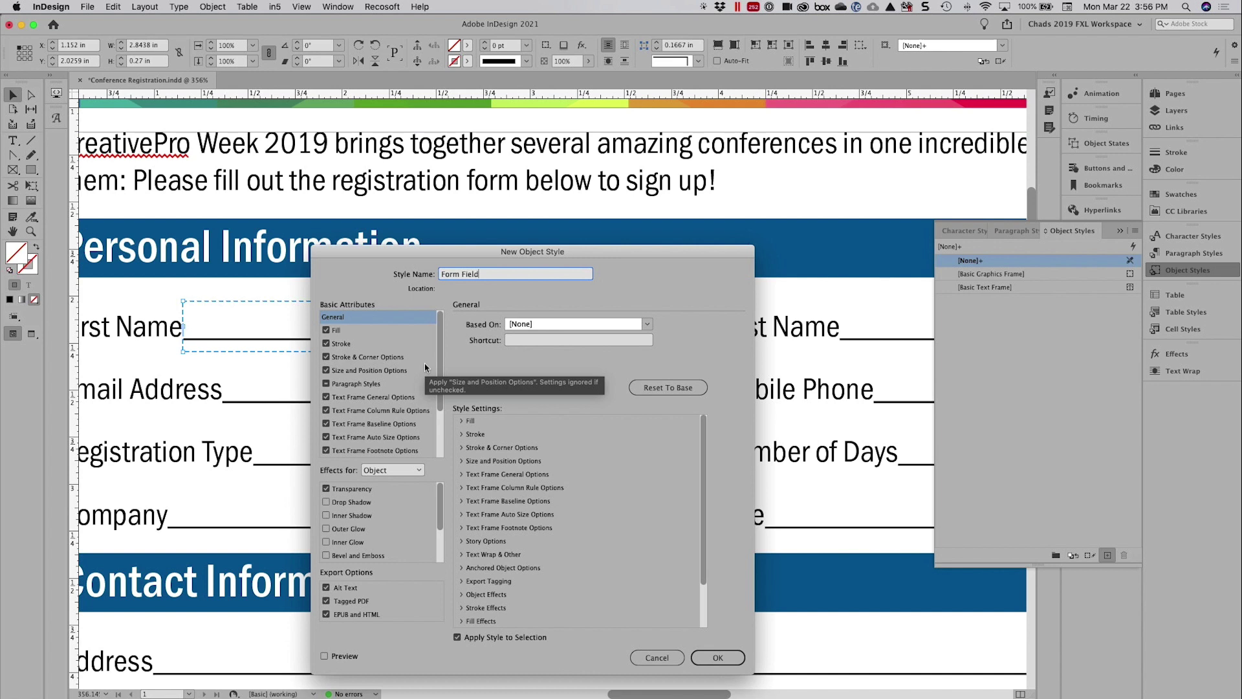
click(326, 331)
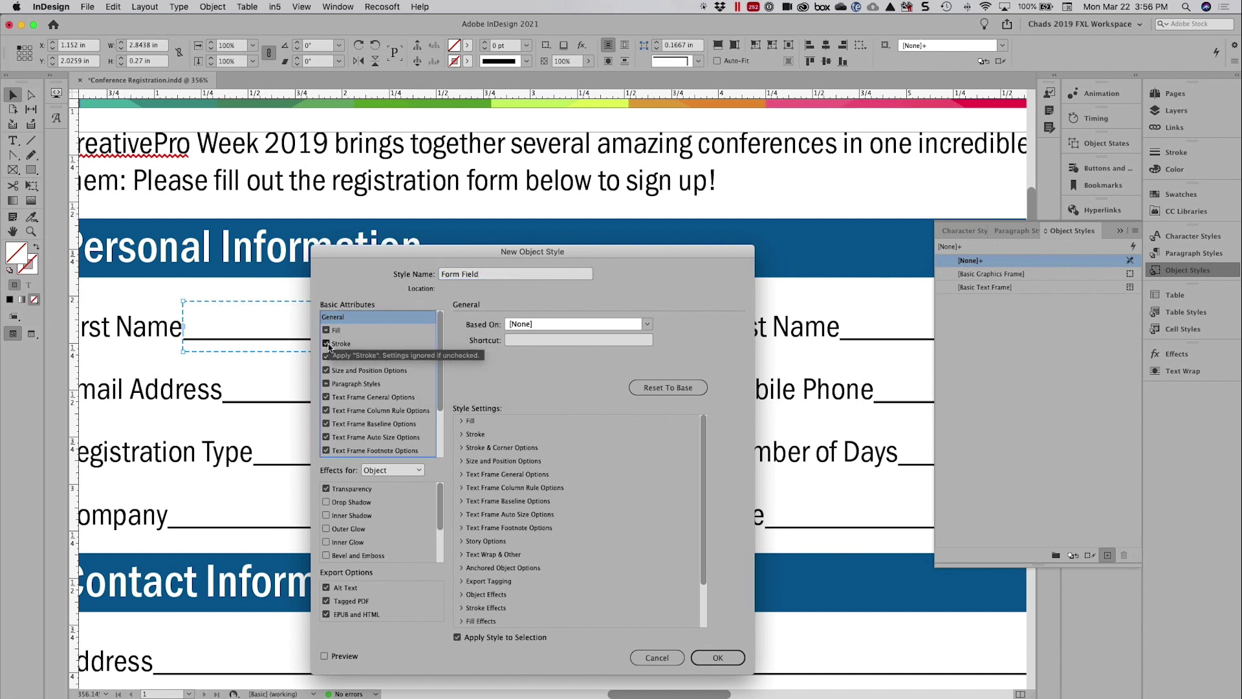
click(326, 343)
click(326, 357)
click(326, 370)
click(326, 396)
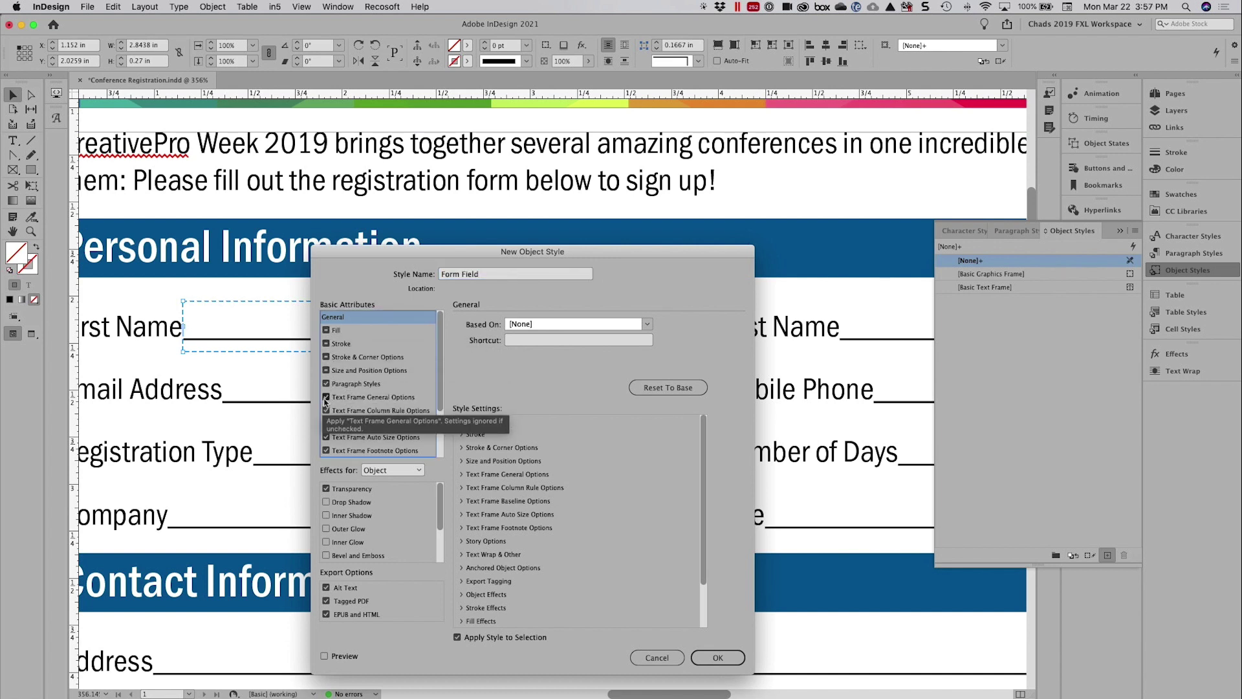
click(326, 383)
click(326, 410)
click(326, 424)
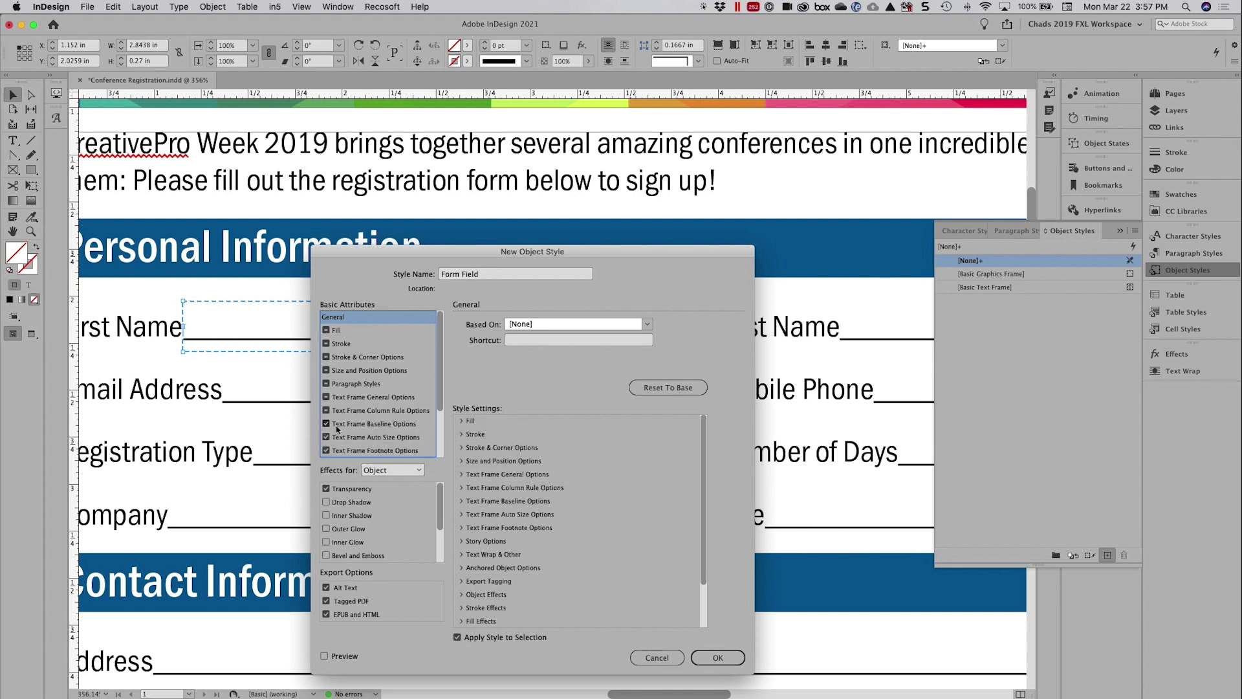
click(326, 437)
Also ignore footnote, Story, Text Wrap, Export Tagging, Transparency, Alt Text, Tagged PDF and EPUB settings, then save the style
scroll(395, 408, down, 3)
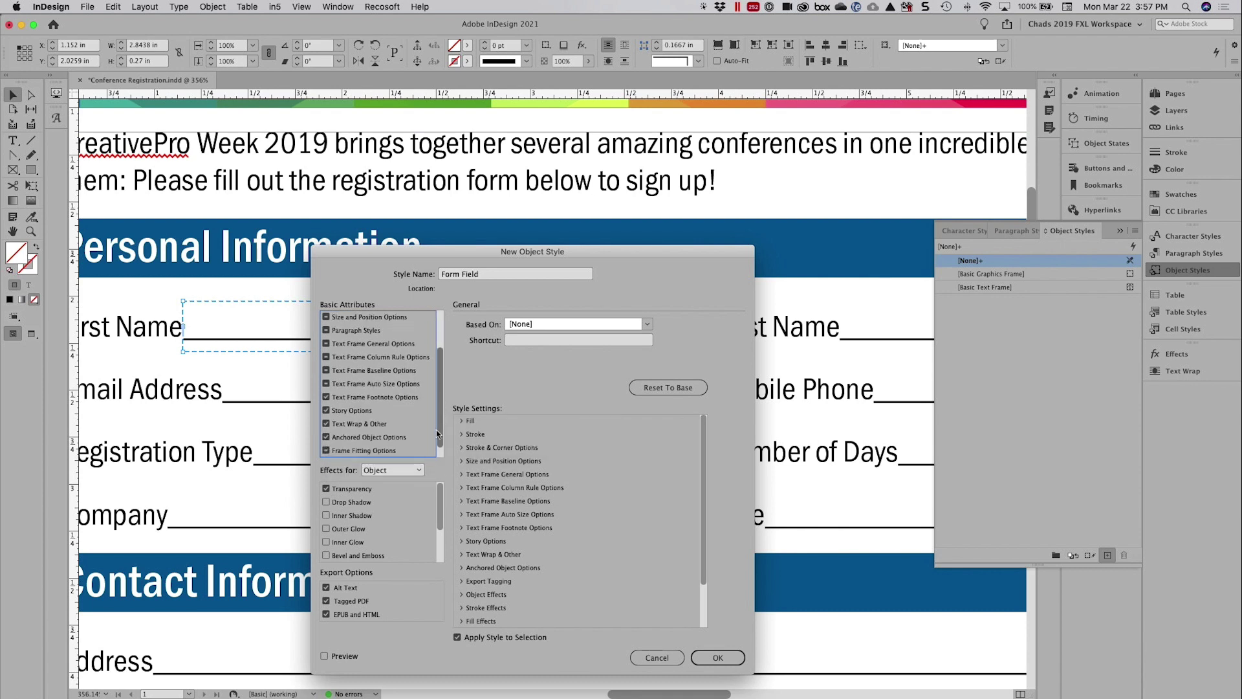
click(328, 384)
click(328, 398)
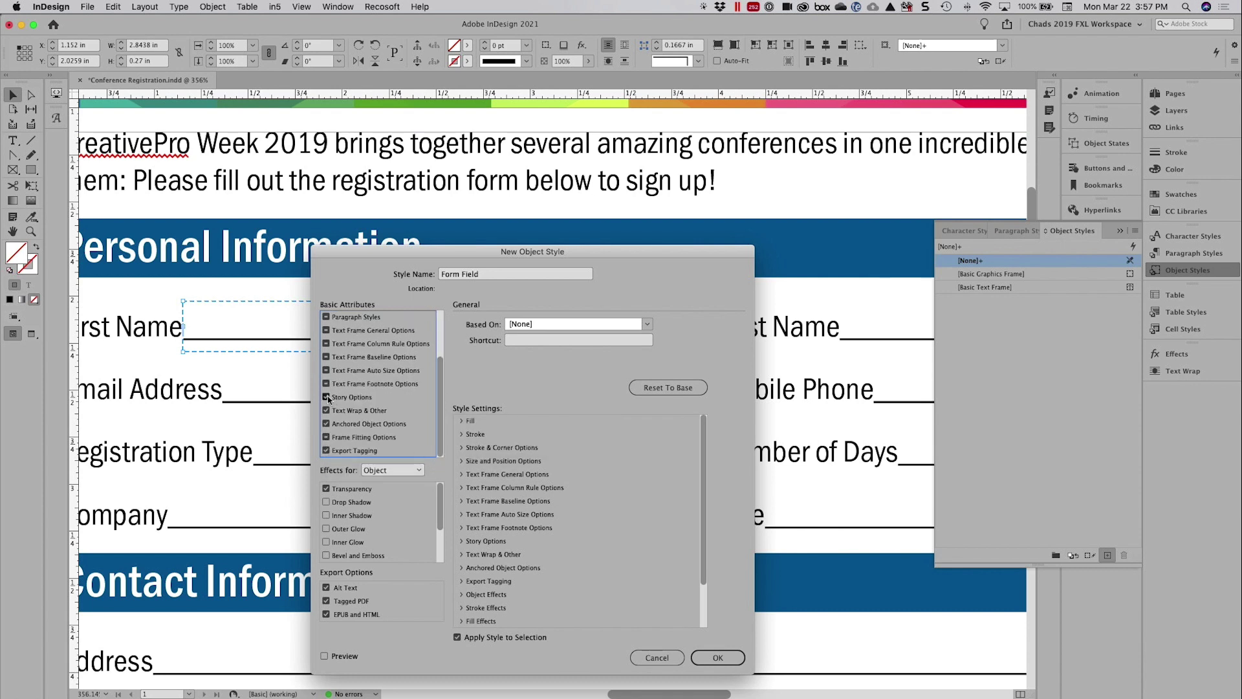
click(328, 411)
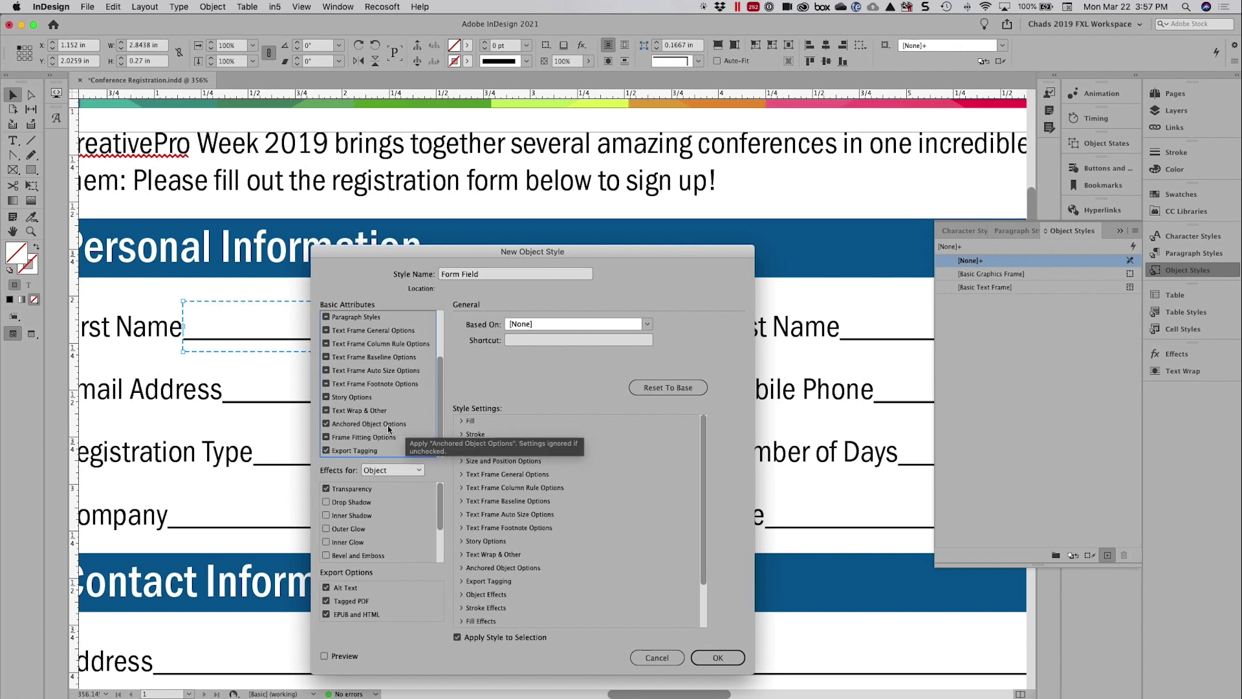
click(327, 450)
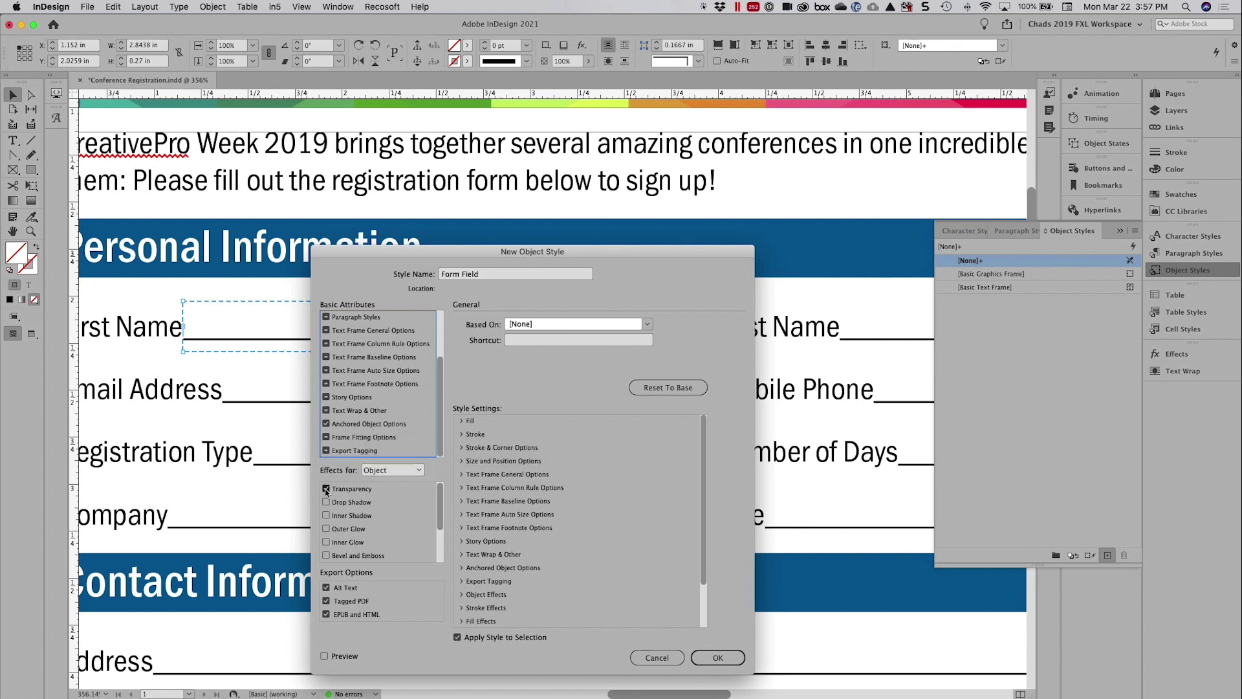
click(326, 488)
click(326, 587)
click(326, 601)
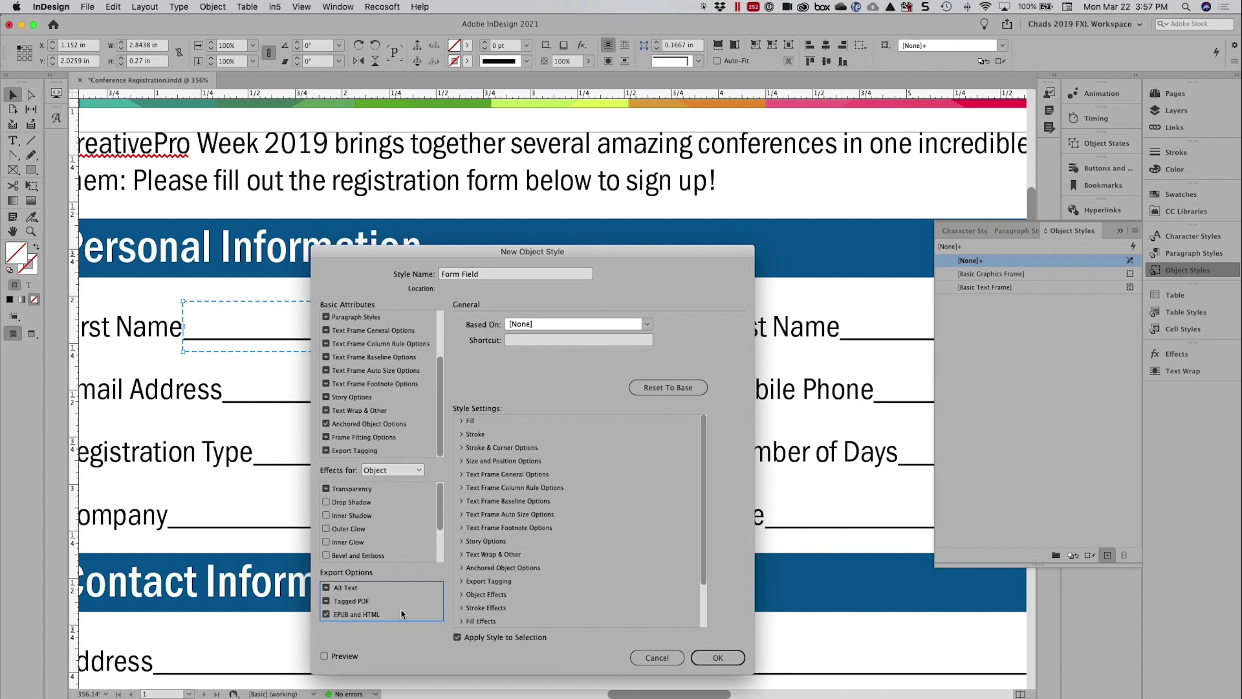
click(327, 614)
click(707, 659)
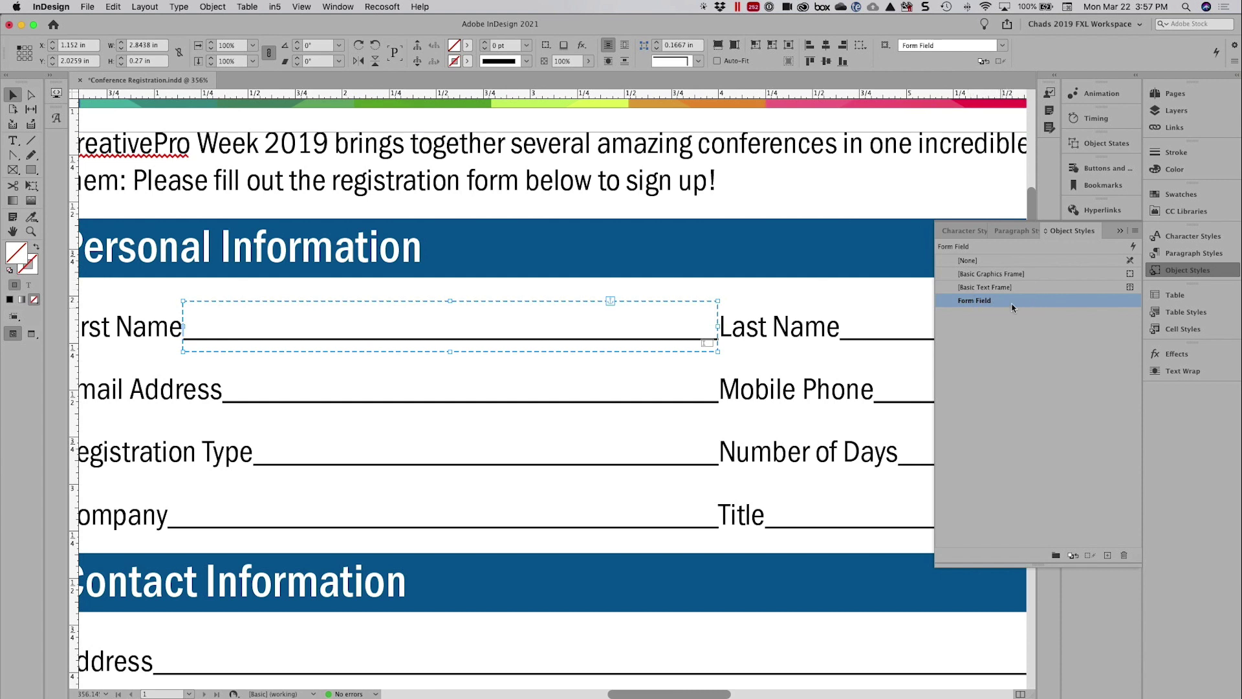
Paste a field copy onto the Last Name line, widen it to 3.335 in, and apply Form Field clearing overrides
scroll(860, 298, right, 10)
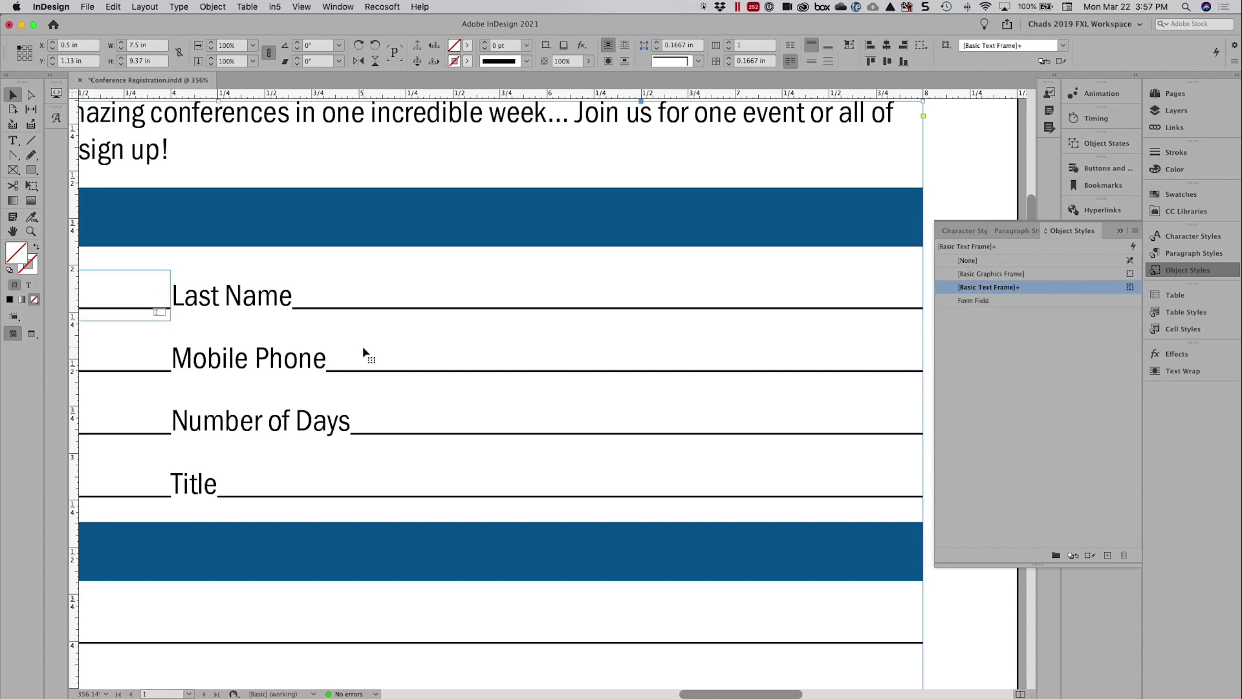
key(super+v)
drag(405, 421, 417, 343)
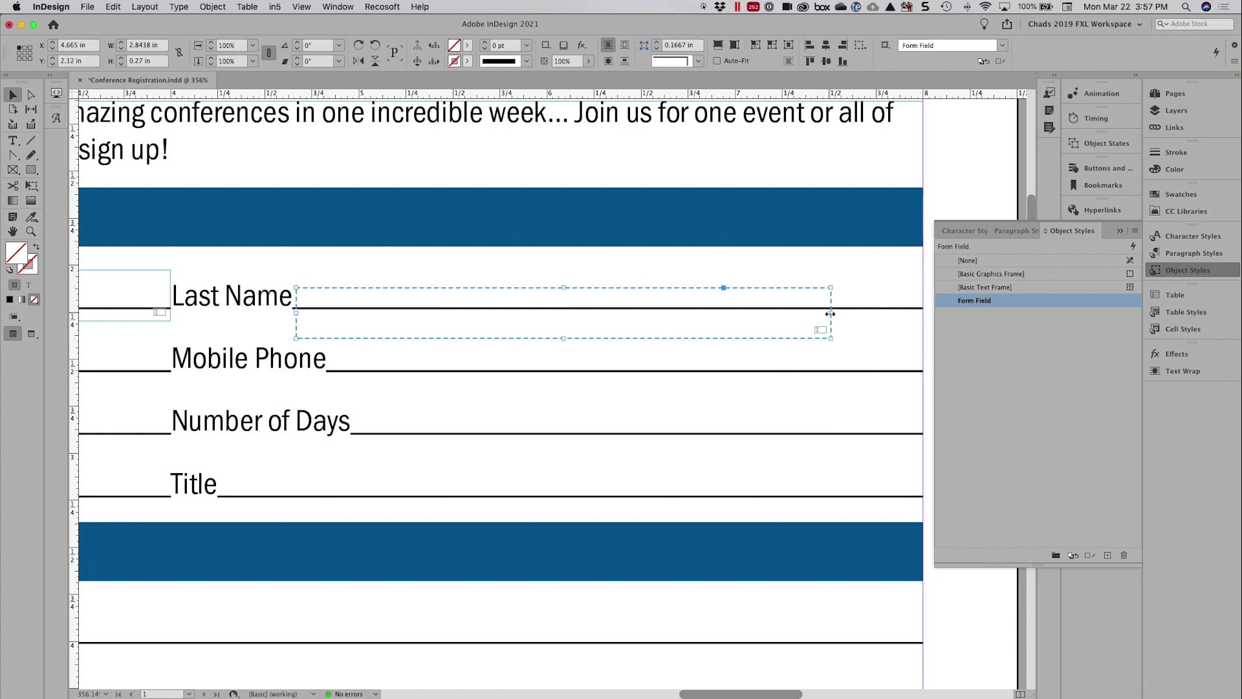
drag(831, 313, 923, 315)
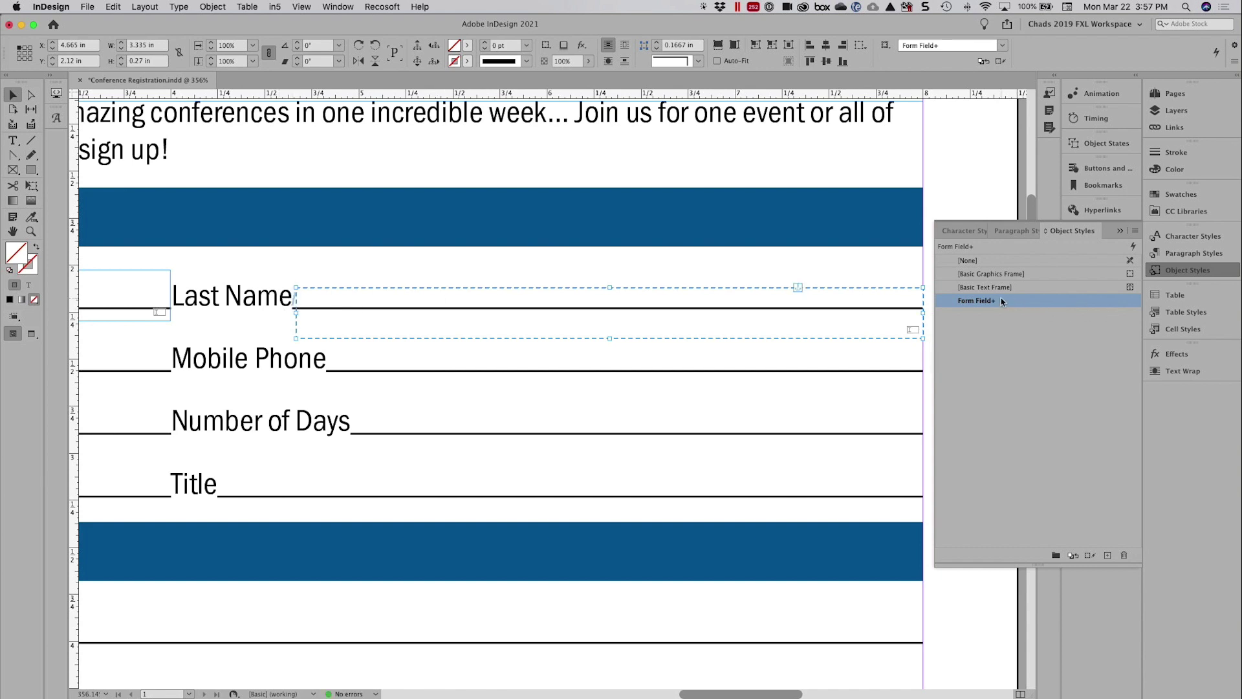
mouse_move(1015, 304)
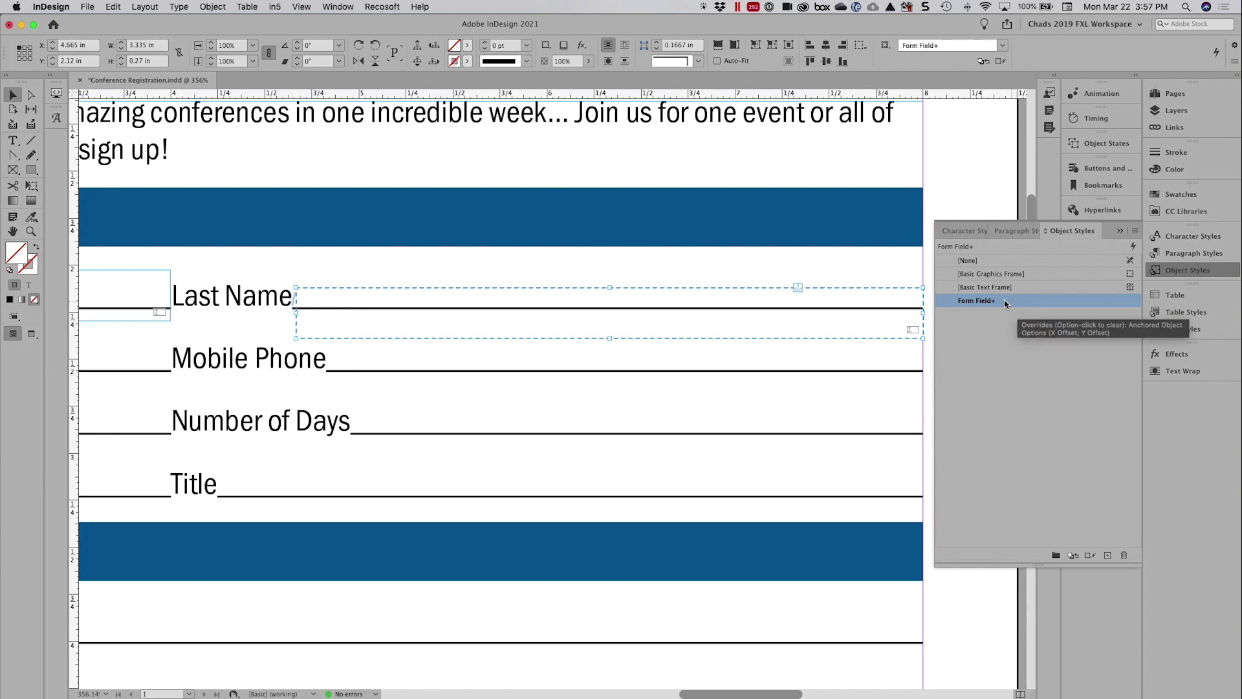
alt+click(1018, 305)
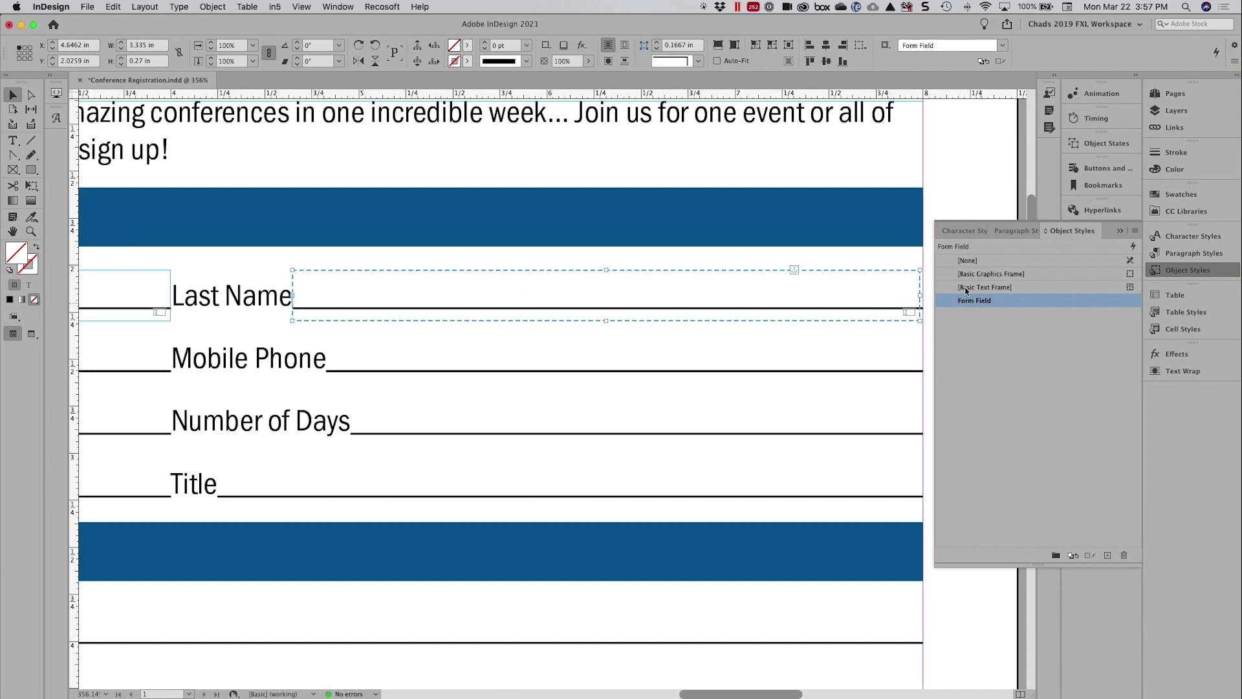
Deselect the field and fit the whole page in the window
click(962, 196)
key(super+0)
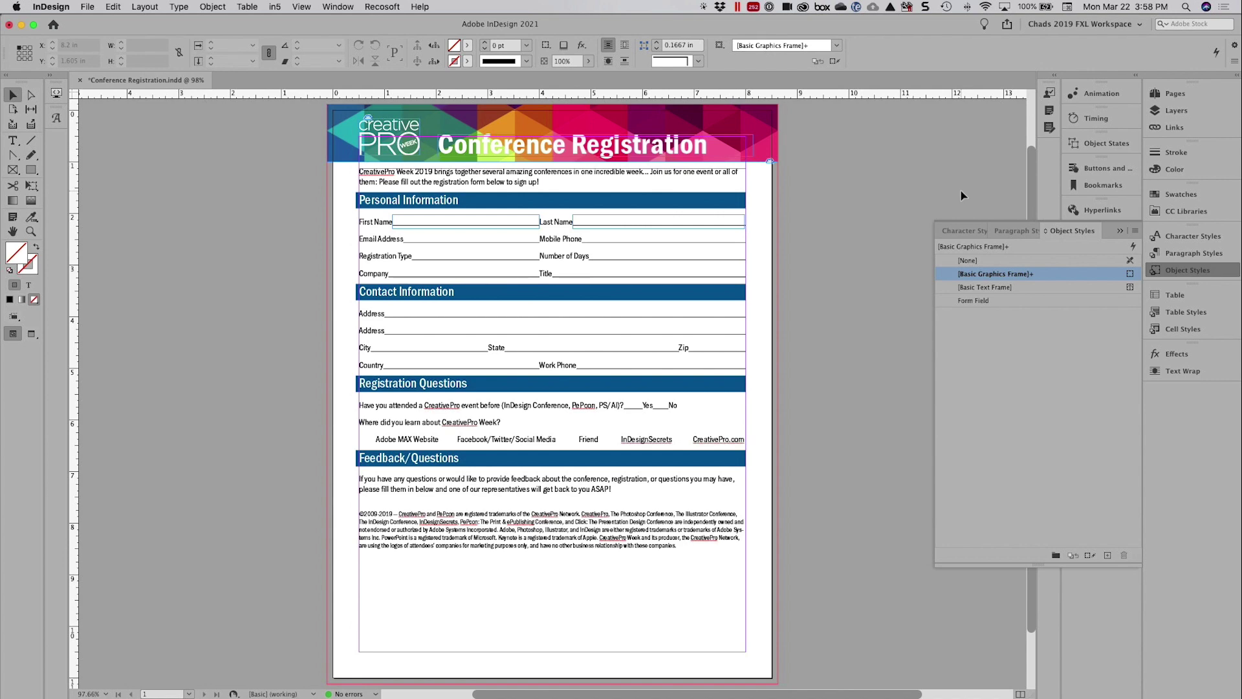
scroll(962, 196, right, 5)
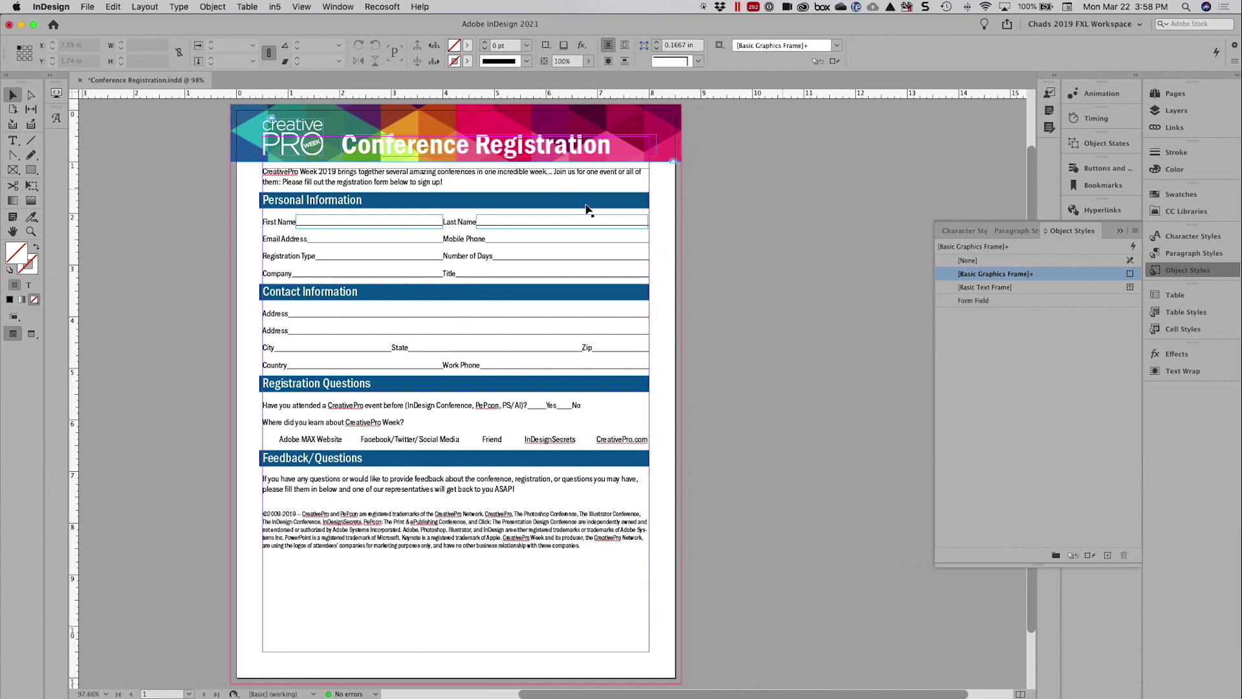
Test the anchoring by adding two Returns after the intro text, then undo them
click(394, 187)
double_click(362, 181)
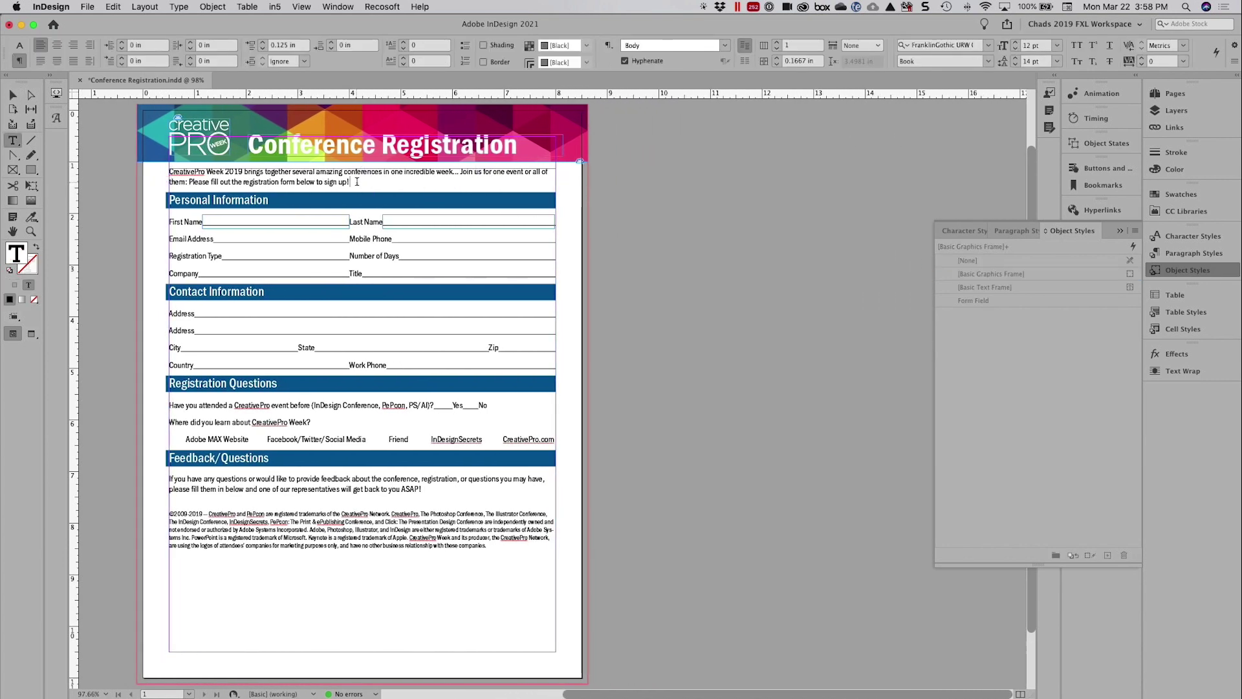
key(Return)
key(Return)
key(Return)
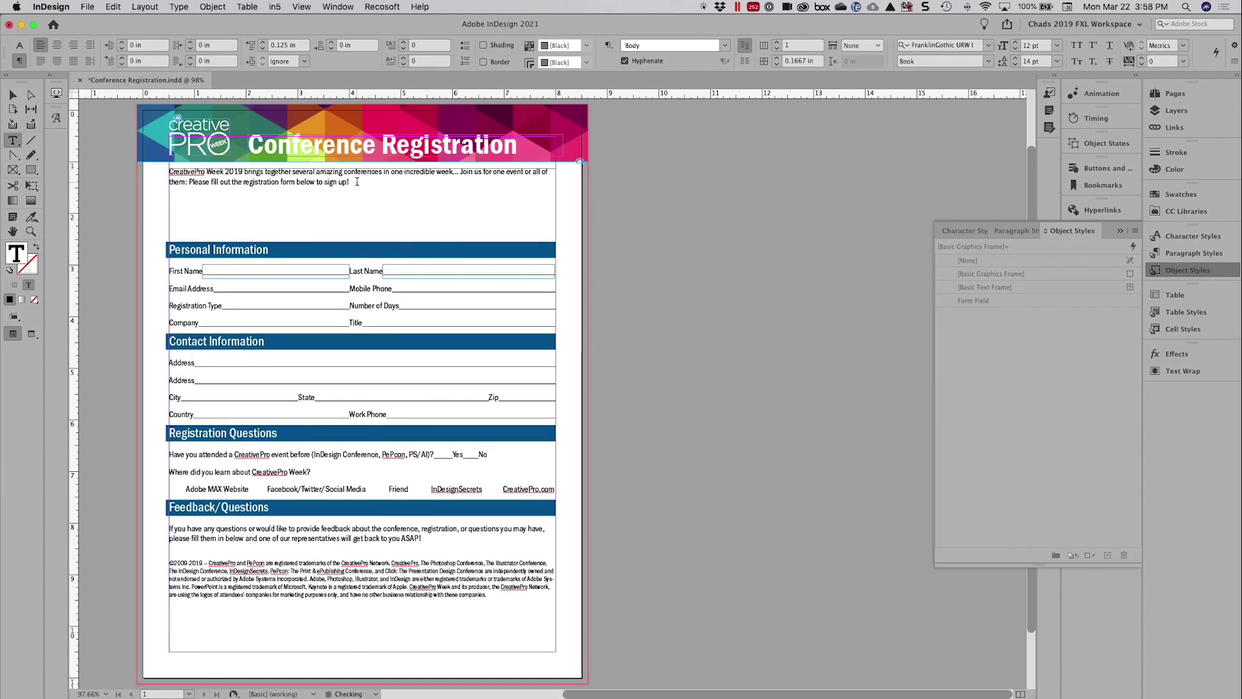
key(Return)
key(Escape)
key(super+z)
click(357, 182)
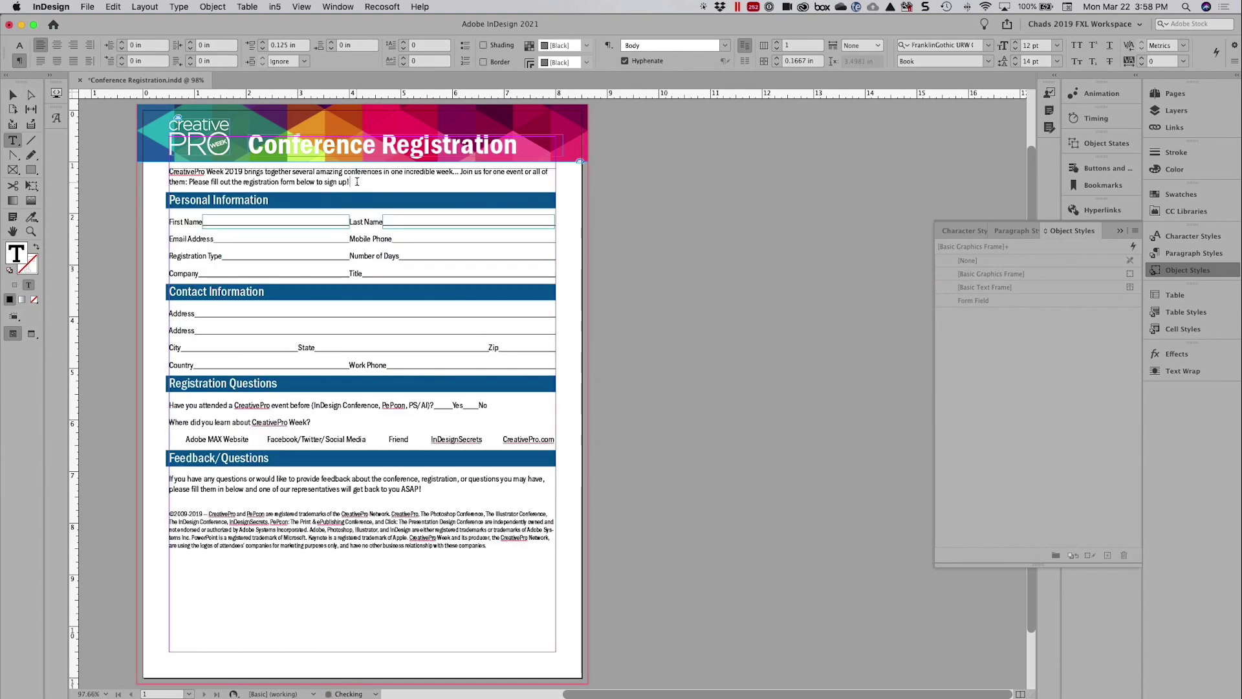
key(super+0)
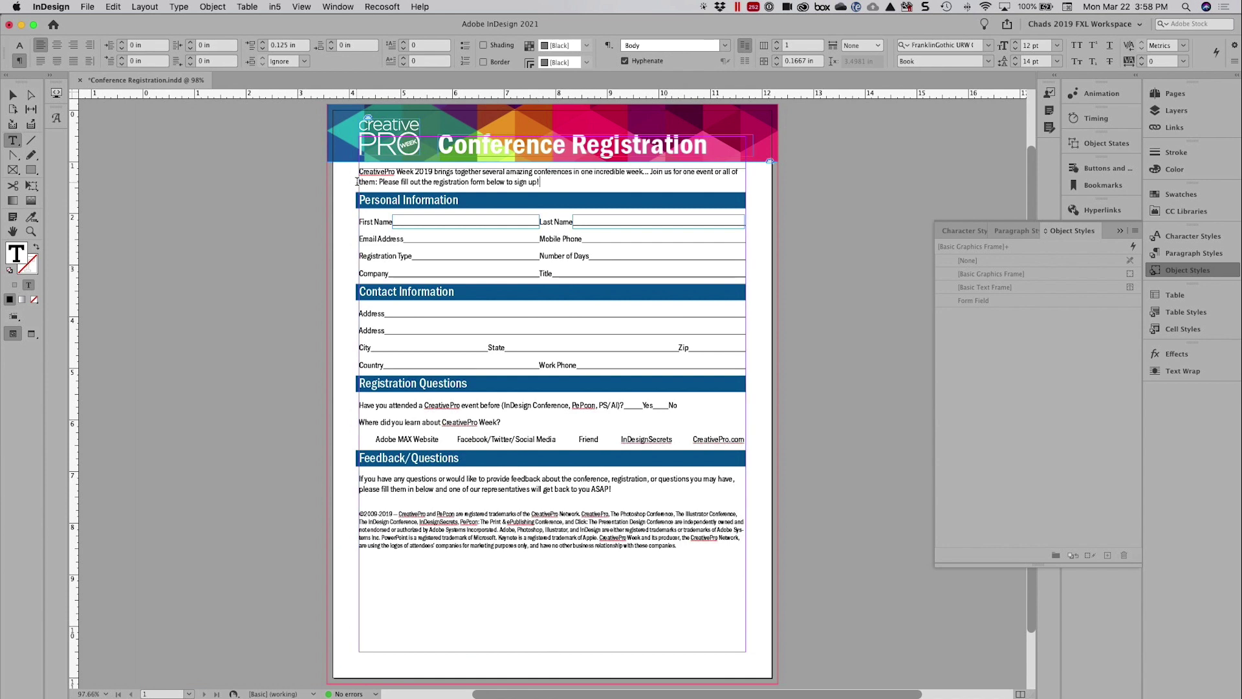